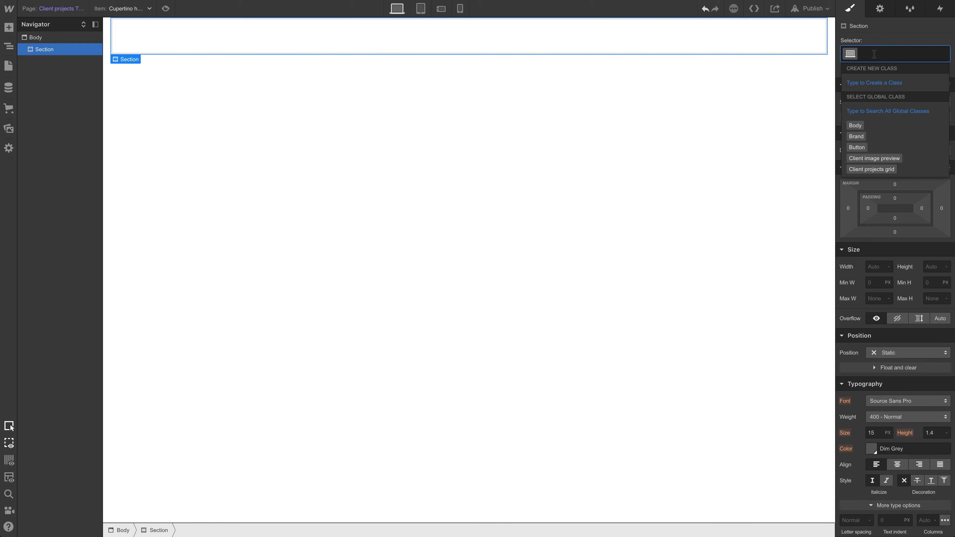
Step: Give the section the new class "Client project hero" and set its height to 50 VH
type("Client project")
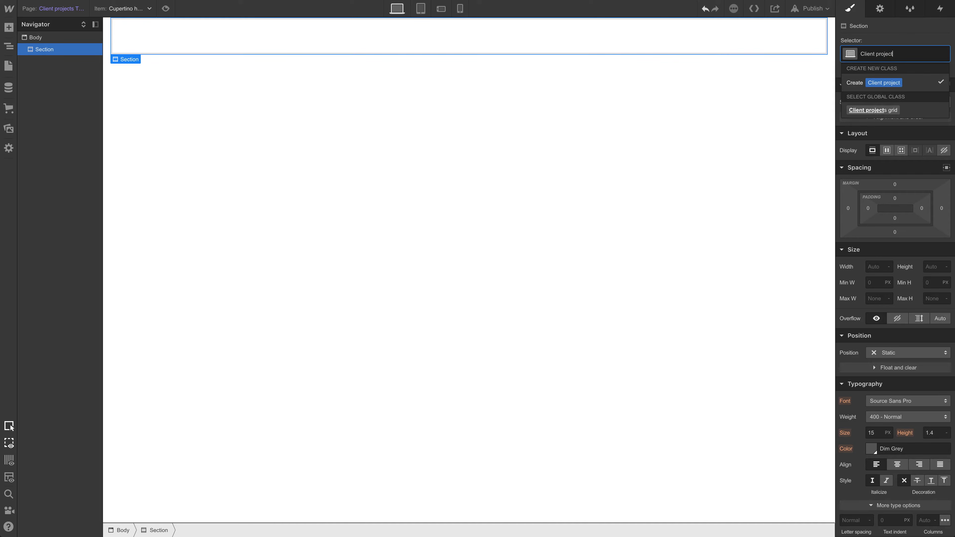
type(" hero")
key("Return")
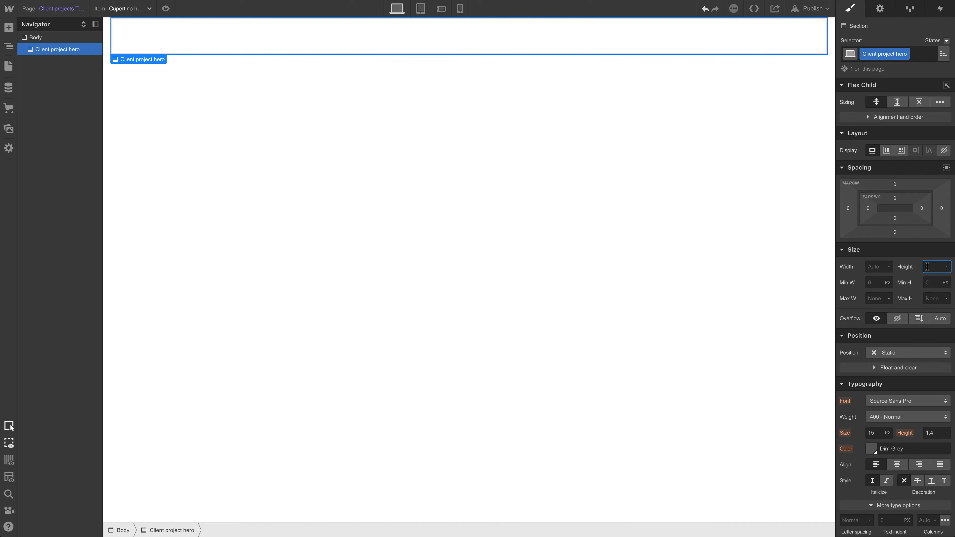
type("50vh")
key("Return")
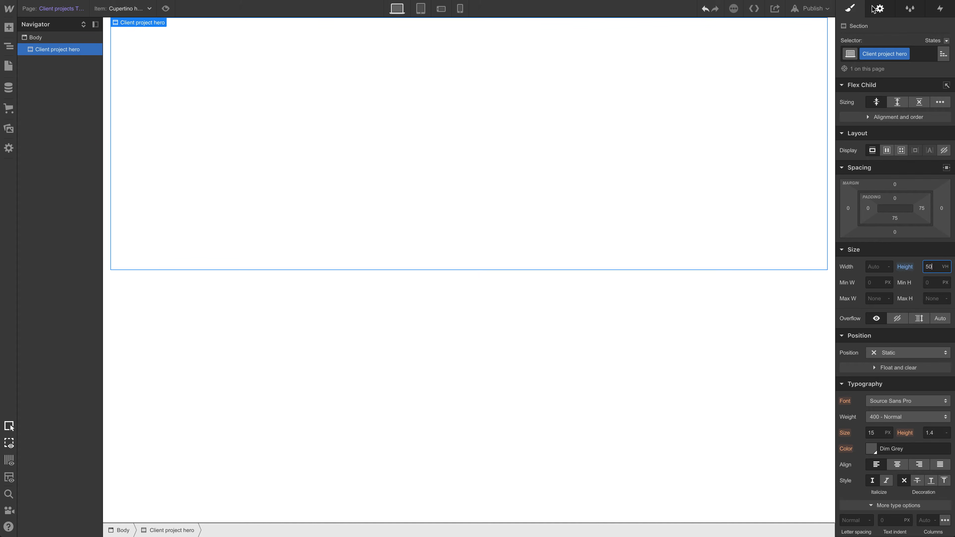
Step: Bind the hero section's background image to the Featured image field of Client projects
left_click(877, 10)
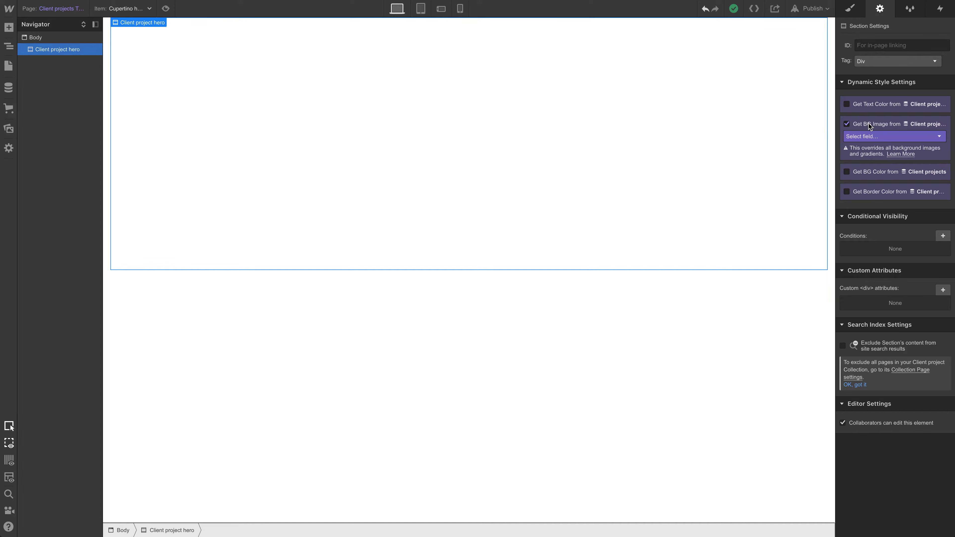
left_click(872, 136)
left_click(873, 154)
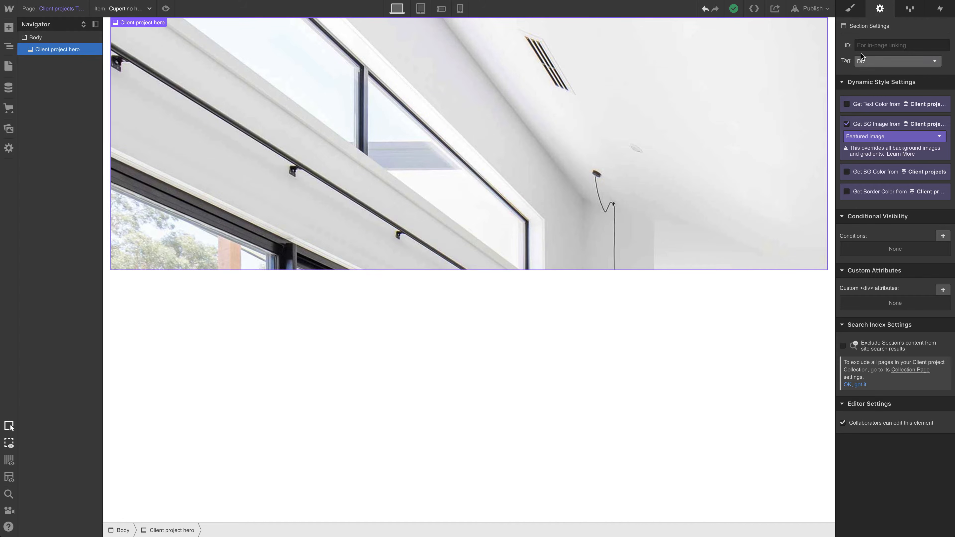
Step: Add a background image style to the hero section with size Cover and a centred position of 50% left and 50% top
left_click(850, 8)
scroll(900, 196, "down", 8)
scroll(899, 197, "down", 3)
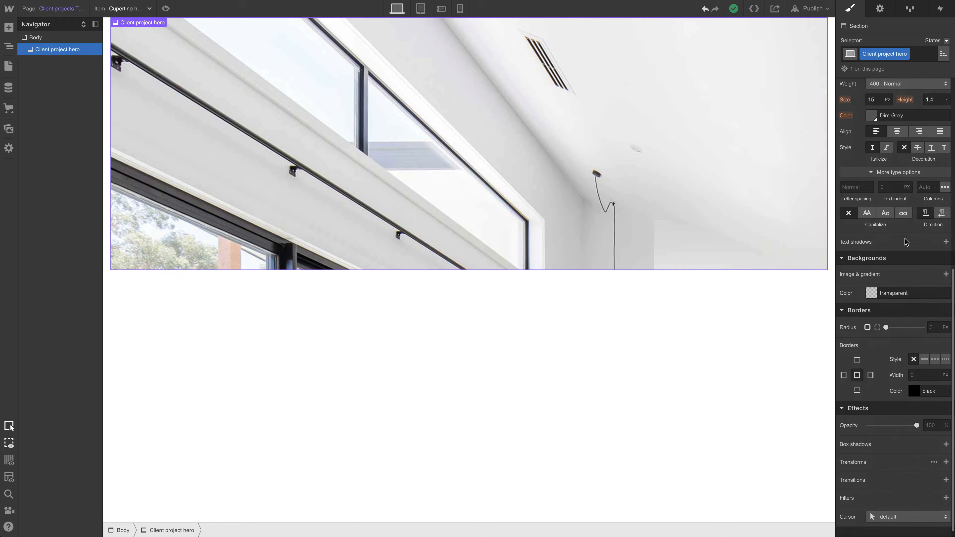
left_click(946, 274)
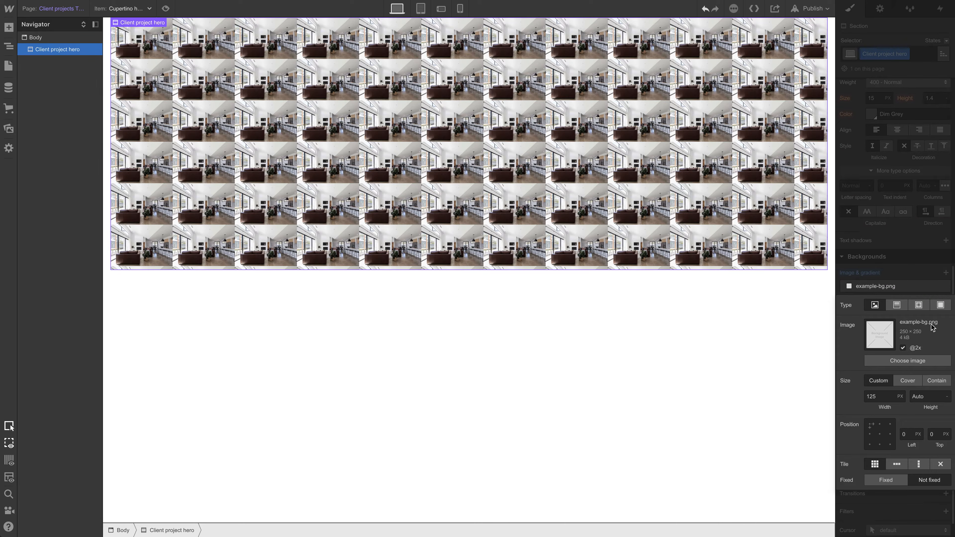
left_click(906, 381)
left_click(881, 434)
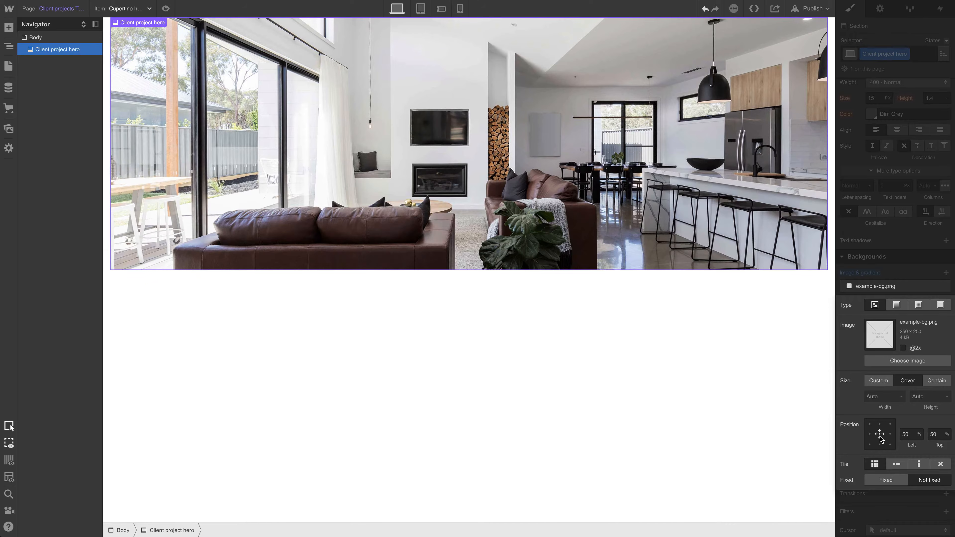
left_click(899, 277)
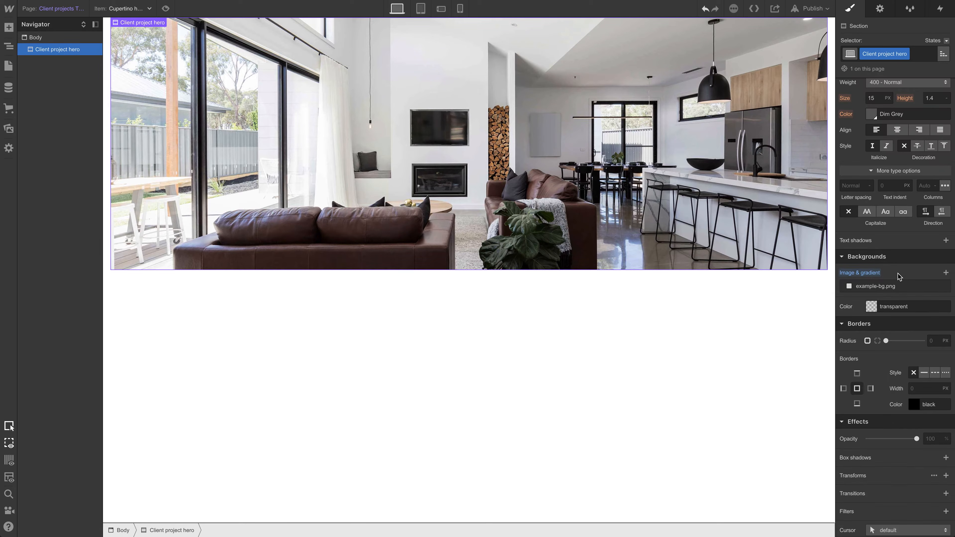
Step: Preview the hero with New home in Palo Alto and Richmond home build, and cycle through other items to Industrial loft reno
left_click(143, 9)
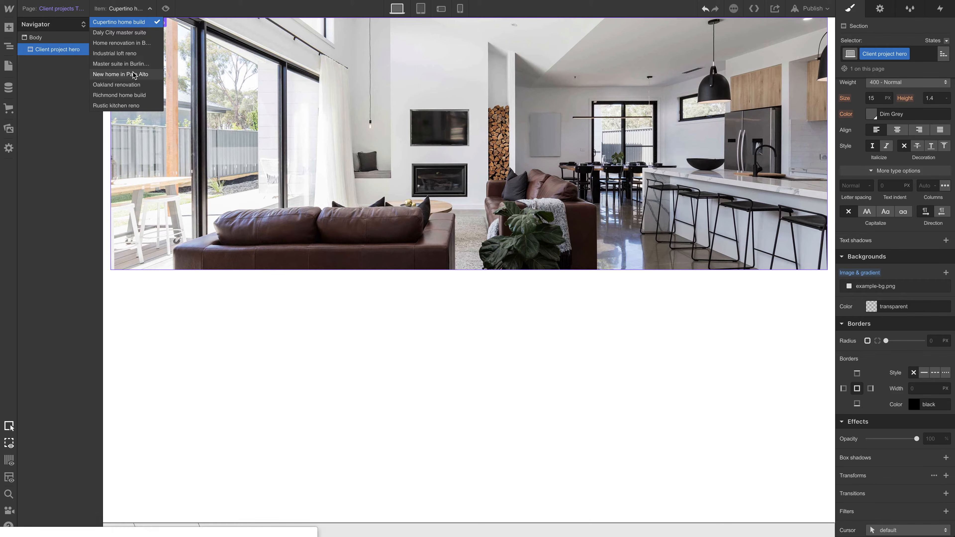
left_click(134, 75)
left_click(125, 9)
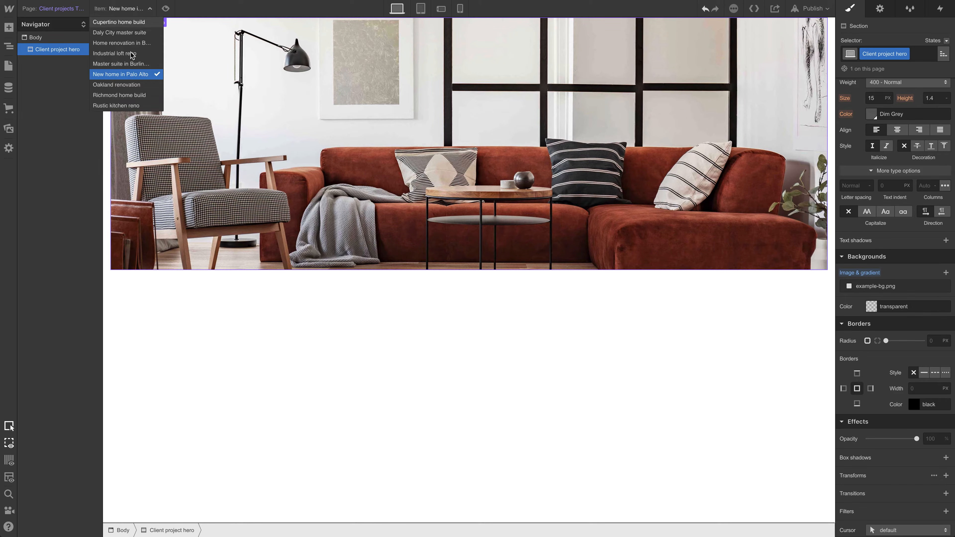
left_click(131, 96)
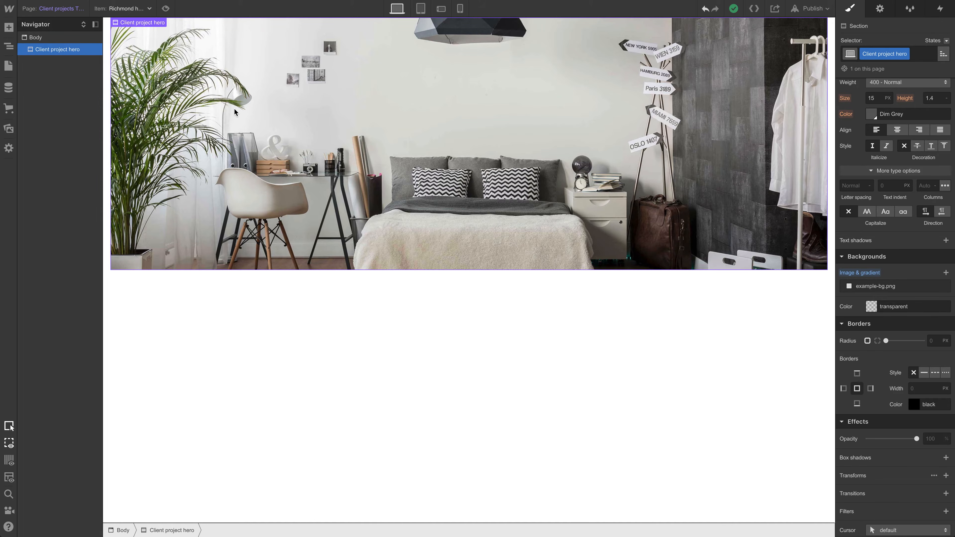
key("super+shift+Right")
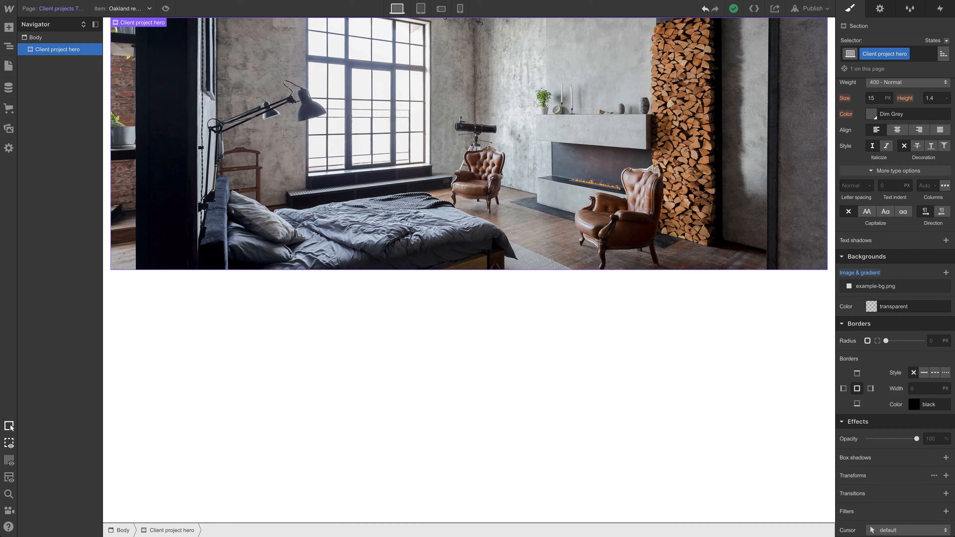
key("super+shift+Right")
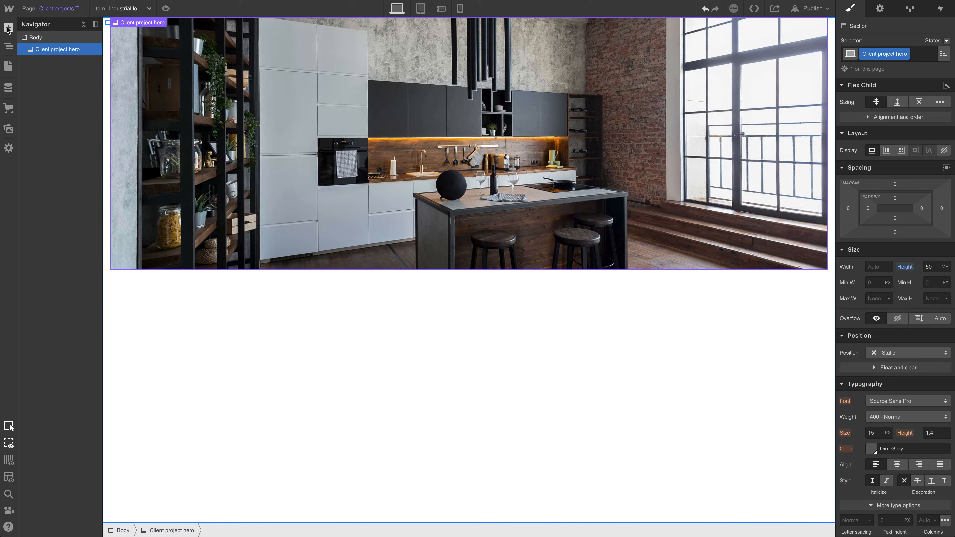
Step: Add a grid below the hero section with three columns of 2fr, 1fr and 1fr and two rows
left_click(9, 28)
left_click_drag(119, 100, 251, 309)
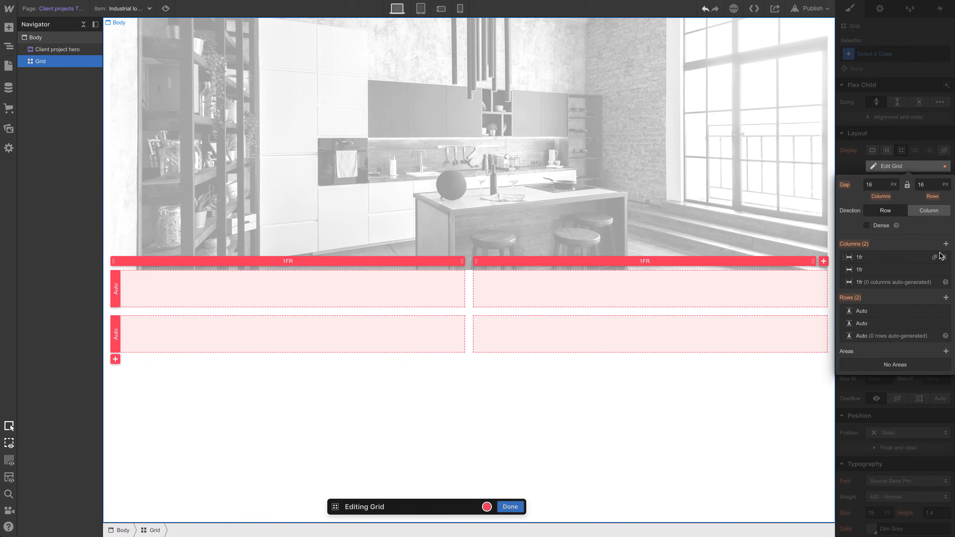
left_click(946, 245)
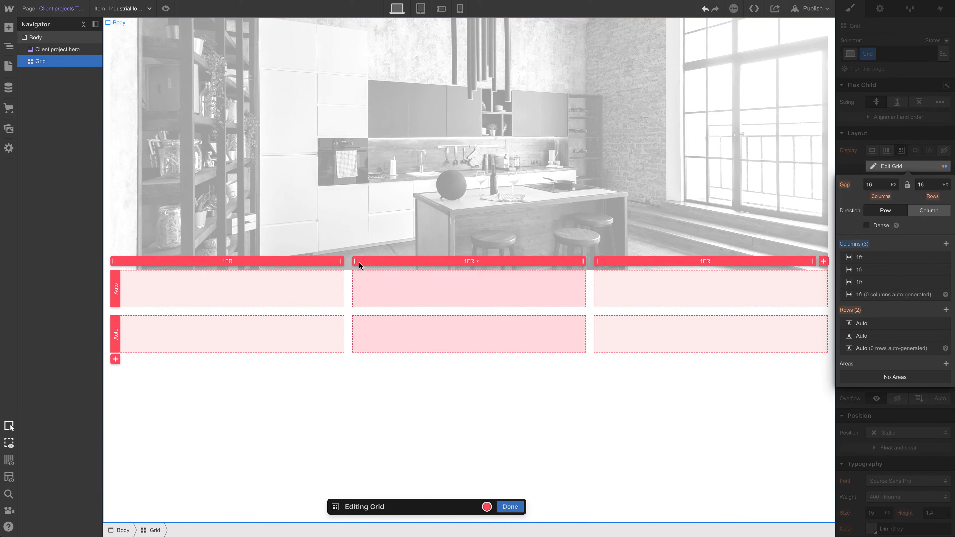
left_click_drag(342, 261, 381, 264)
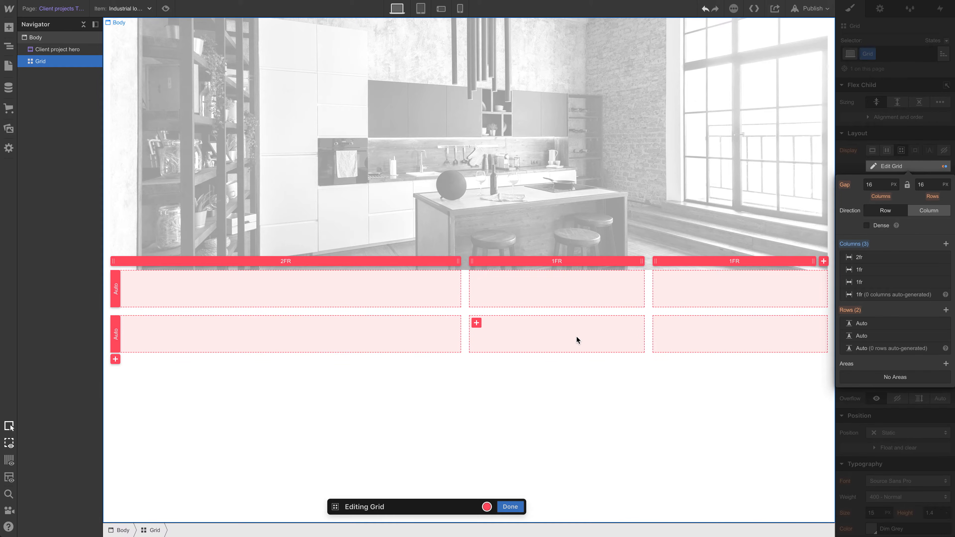
left_click(510, 508)
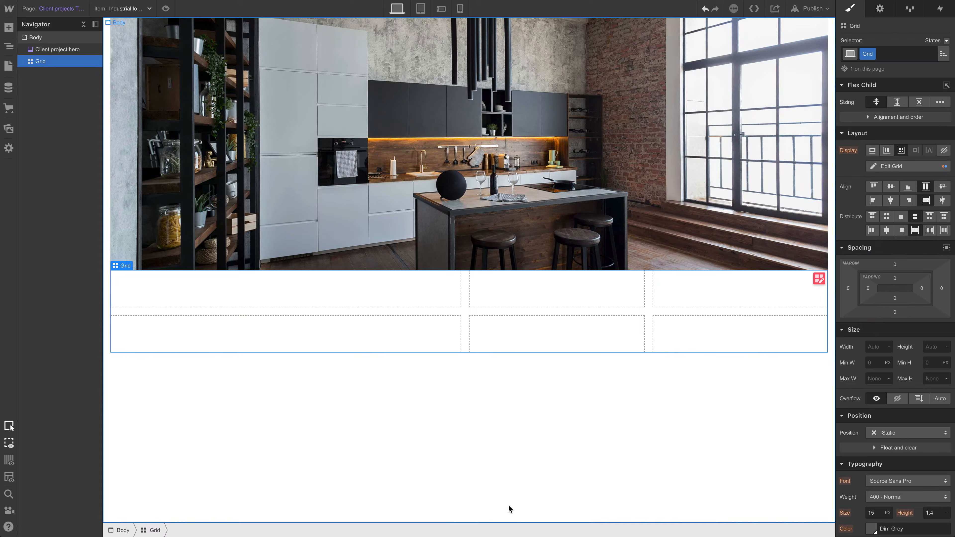
Step: Place a Div Block in the grid's first cell and extend it to span both rows of the wide column
left_click(9, 27)
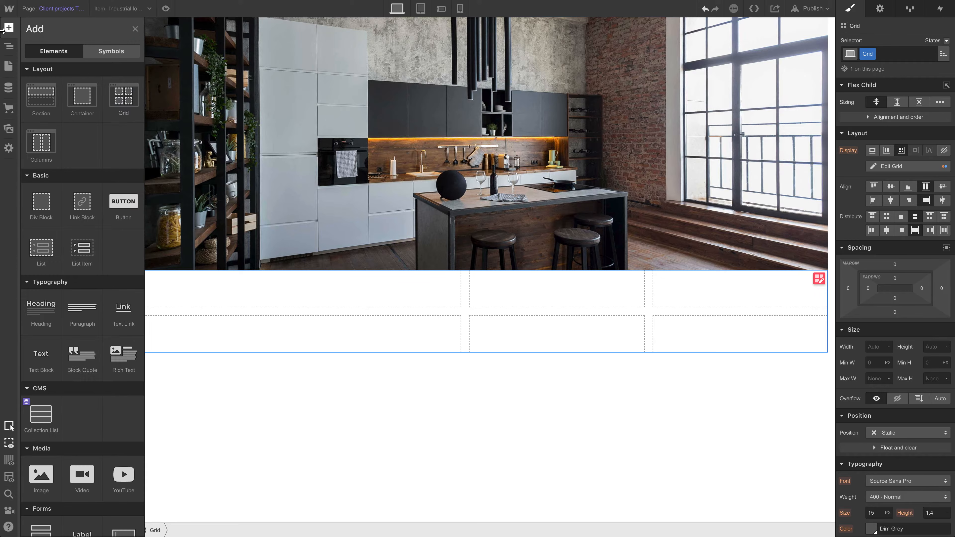
left_click_drag(41, 209, 238, 286)
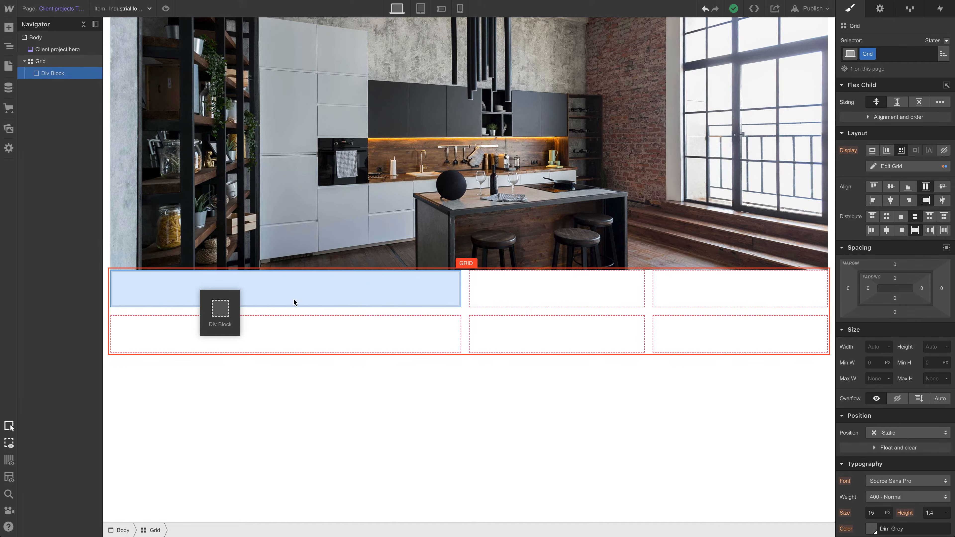
left_click_drag(294, 299, 297, 301)
left_click_drag(462, 308, 423, 339)
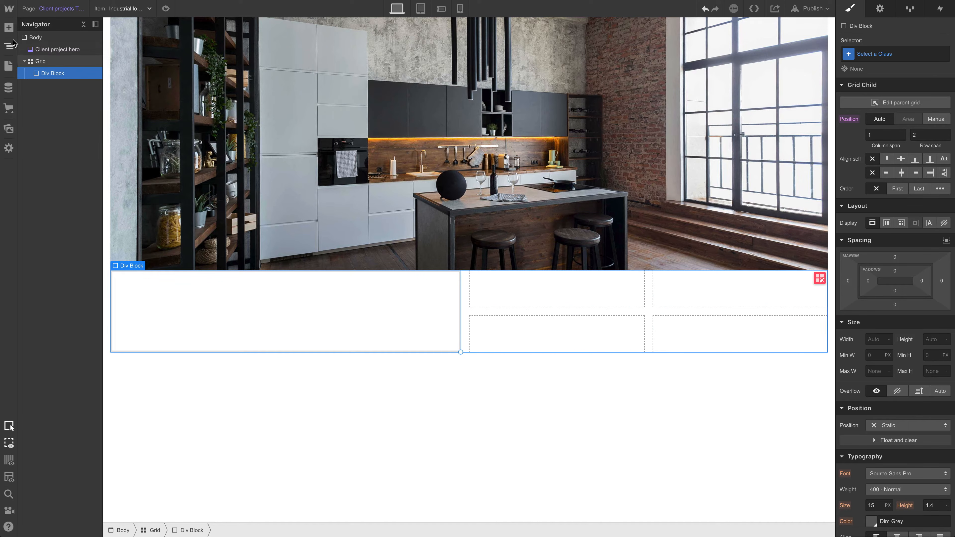
Step: Add an H1 heading inside the Div Block and get its text from the Name field of Client projects
left_click(10, 30)
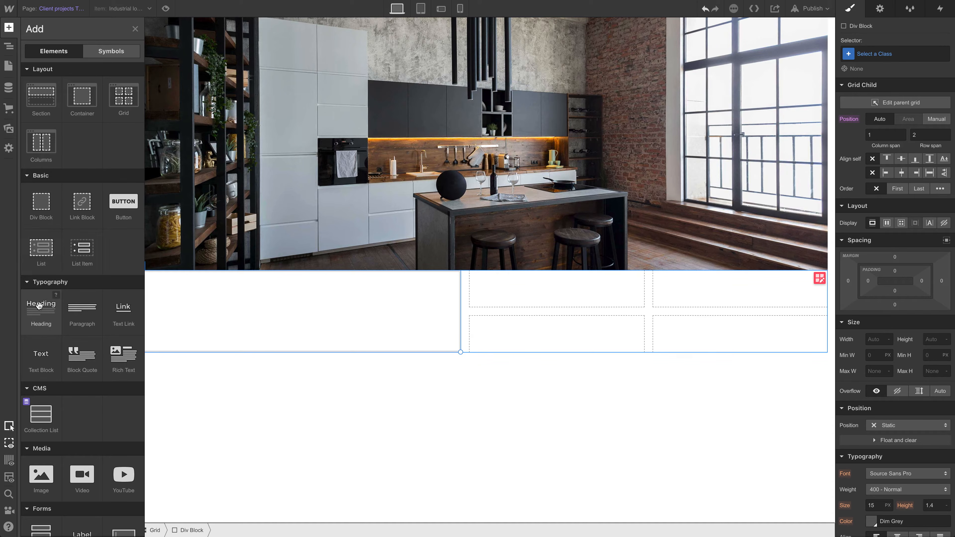
left_click_drag(39, 307, 63, 73)
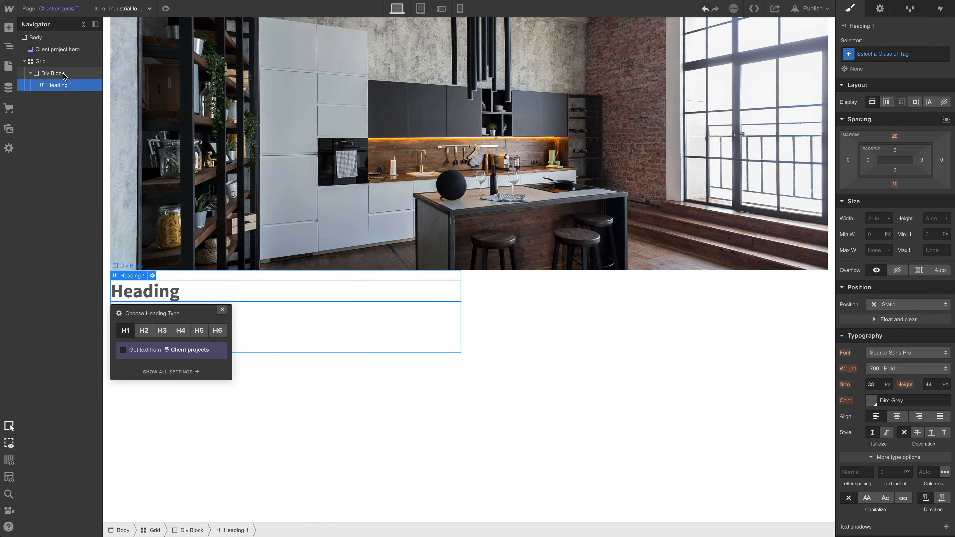
left_click(145, 349)
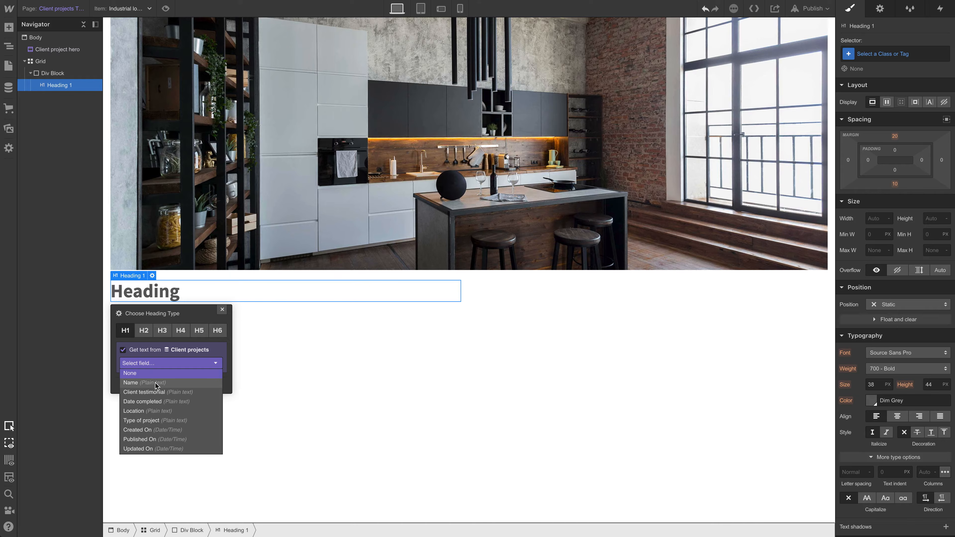
left_click(156, 383)
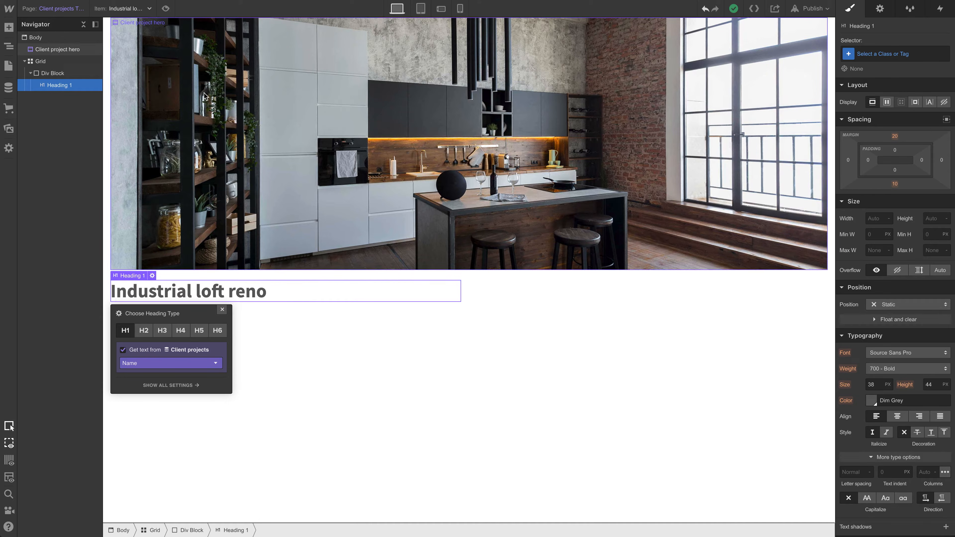
Step: Preview the bound heading with the Richmond home build and Home renovation in Berkeley items, and close the heading settings
left_click(128, 8)
left_click(119, 96)
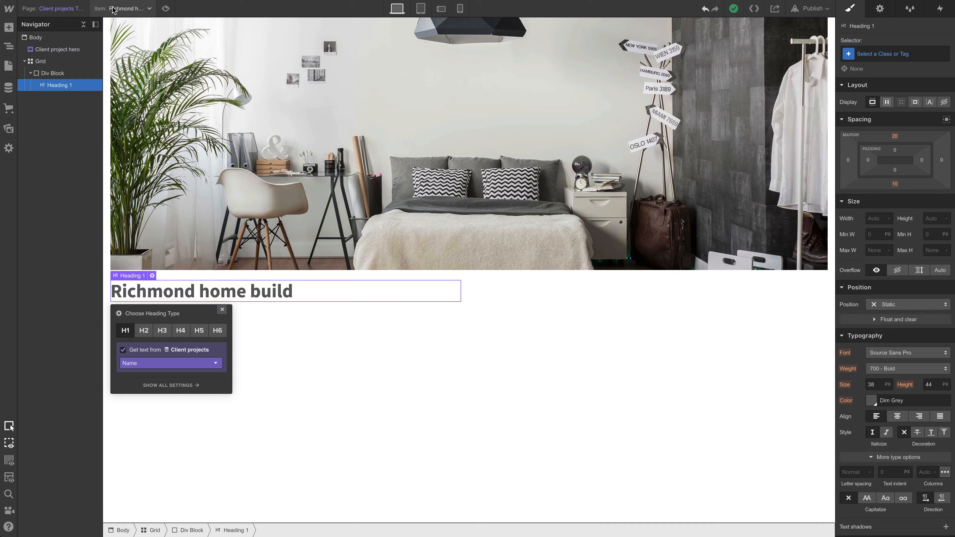
left_click(114, 9)
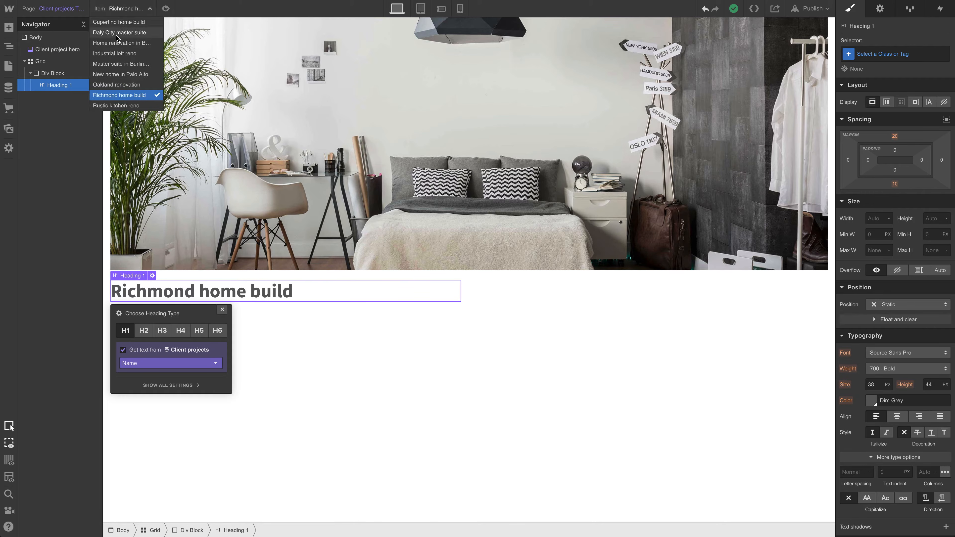
left_click(118, 45)
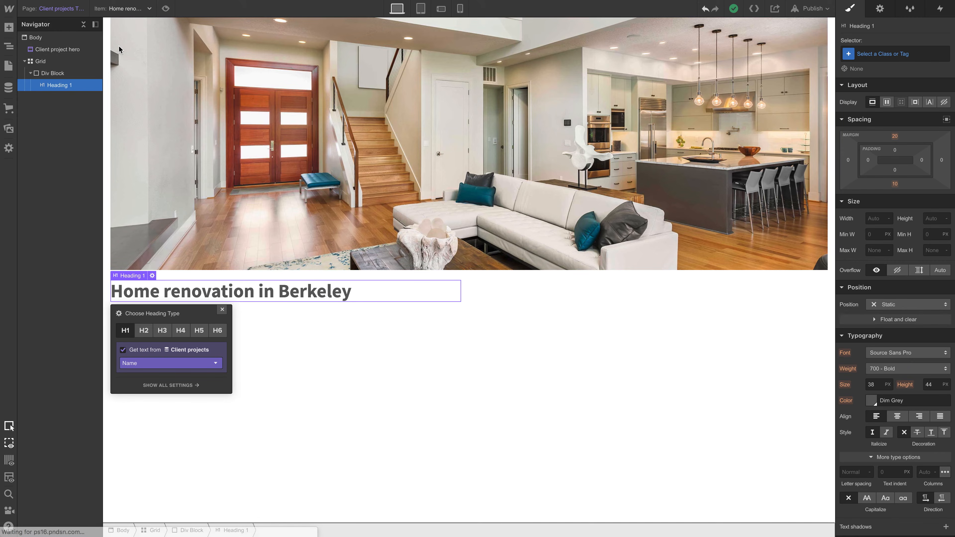
left_click(222, 310)
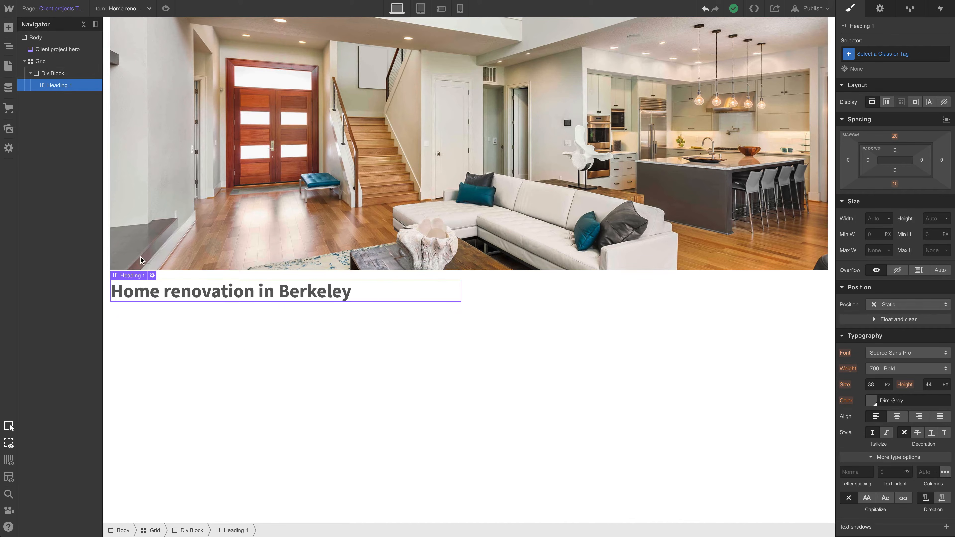
Step: Add a Rich Text block below the heading in the Div Block and get its text from the Project summary field
left_click(9, 28)
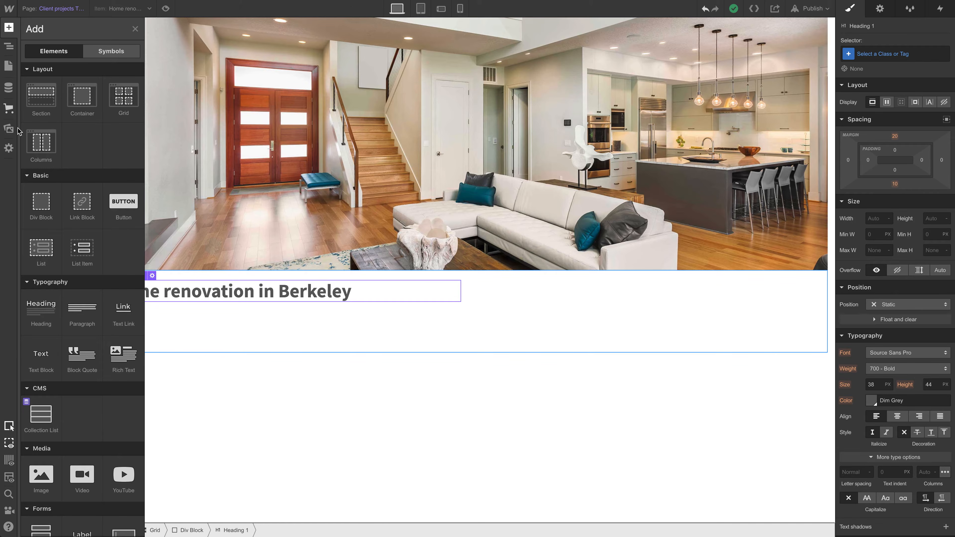
left_click_drag(109, 355, 58, 80)
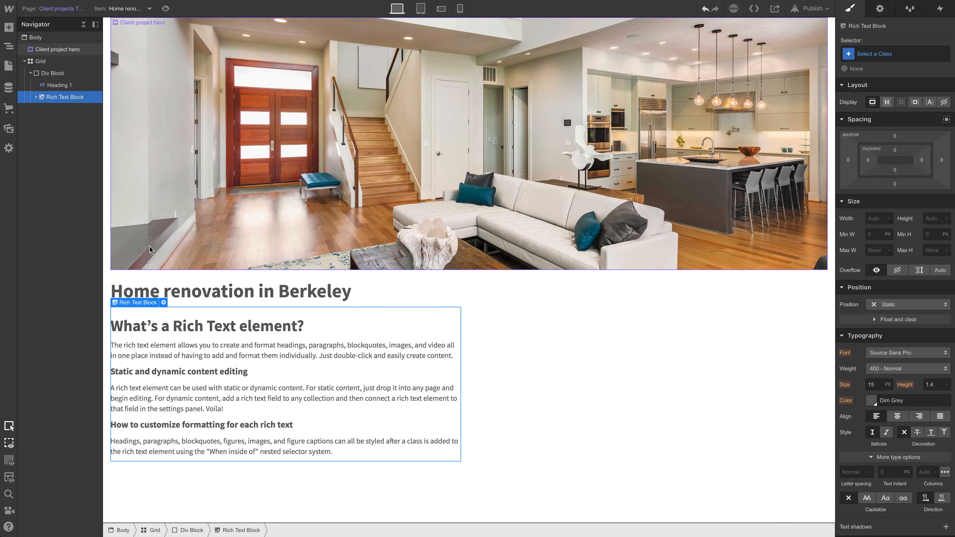
left_click(164, 302)
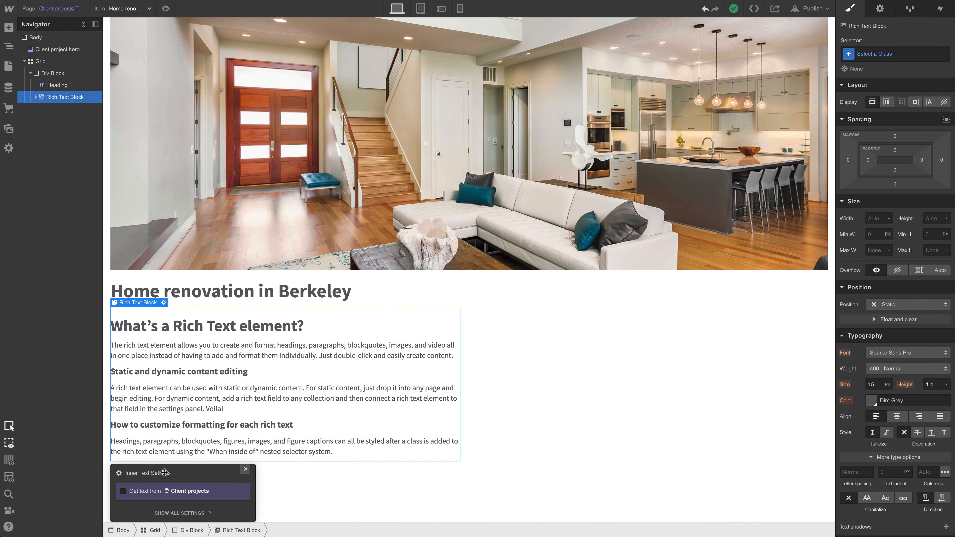
left_click_drag(164, 473, 277, 259)
left_click(275, 278)
left_click(271, 293)
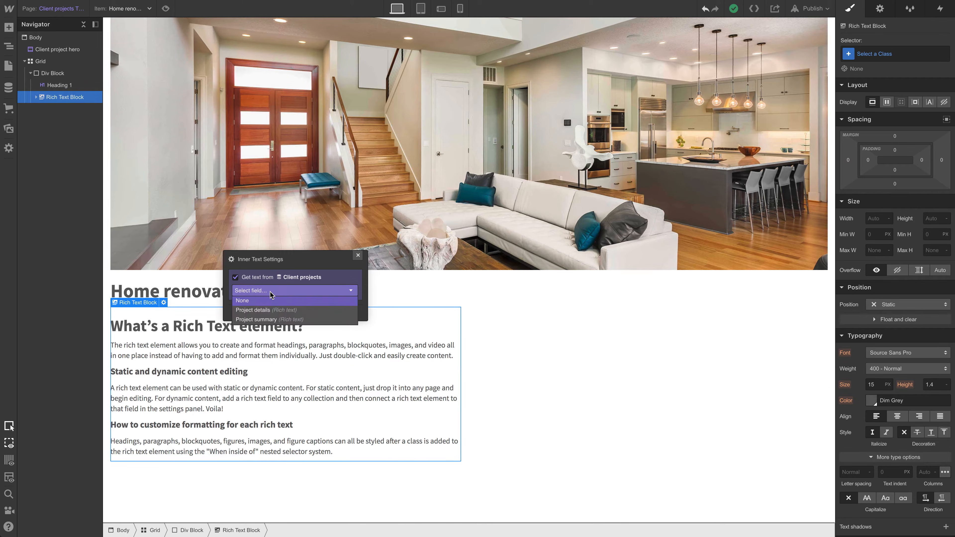
left_click(288, 319)
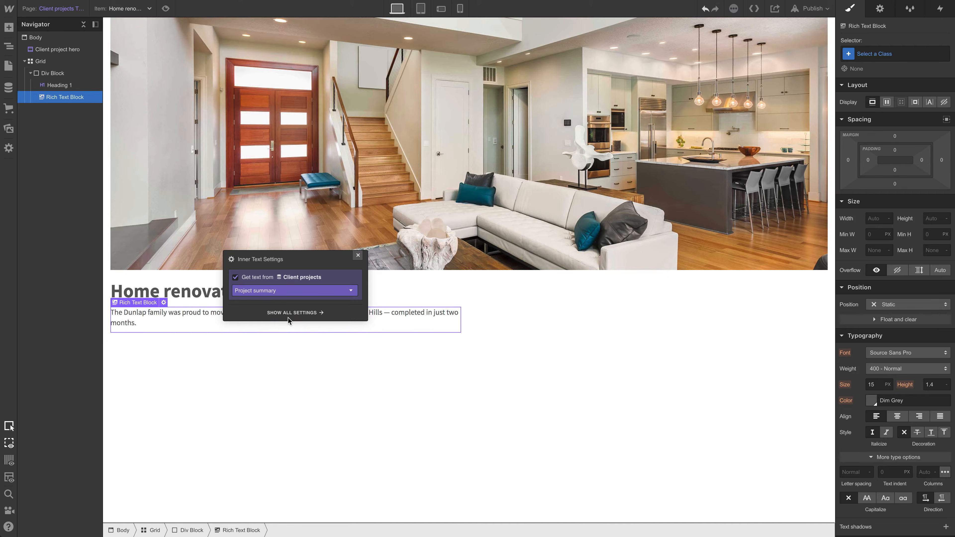
left_click(358, 255)
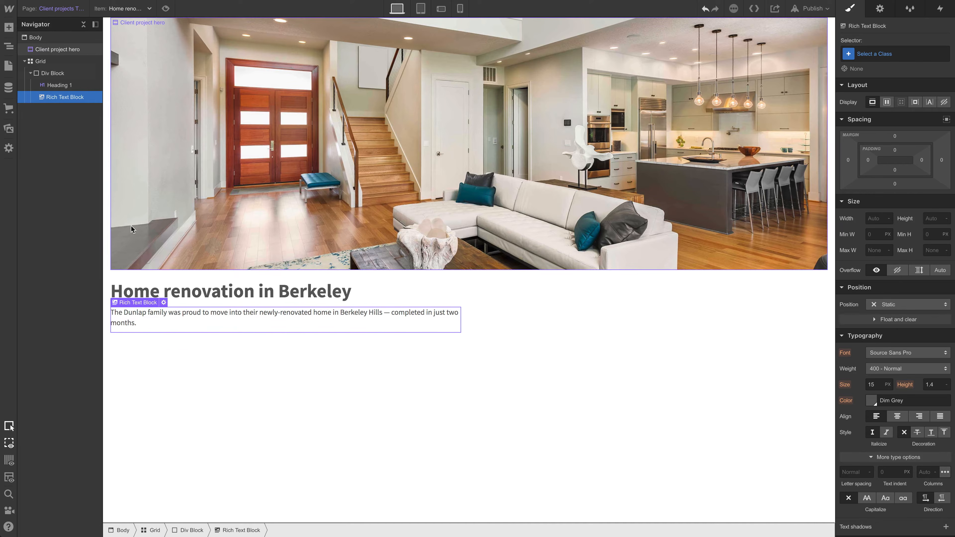
Step: Add a second Rich Text block below the project summary in the Div Block and get its text from the Project details field
left_click(8, 27)
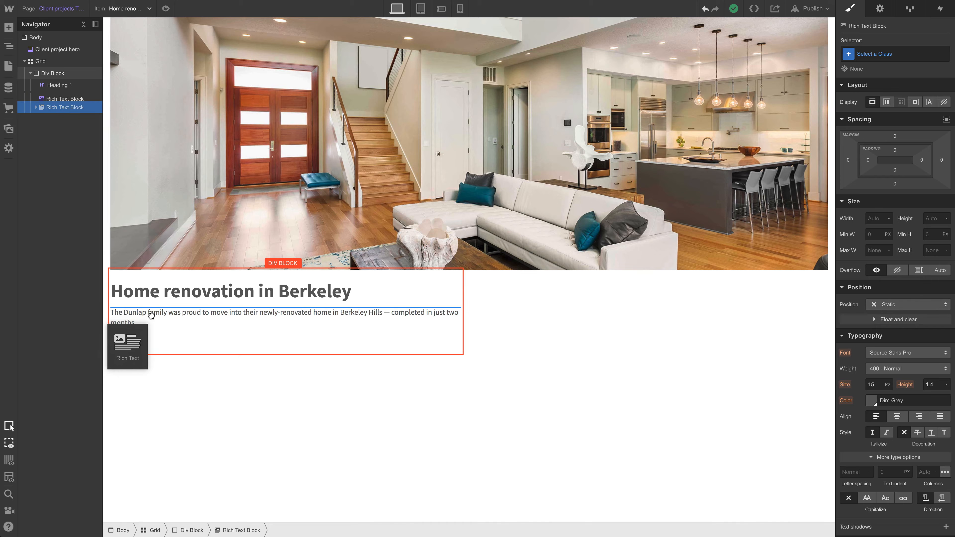
left_click_drag(149, 320, 181, 336)
left_click(157, 301)
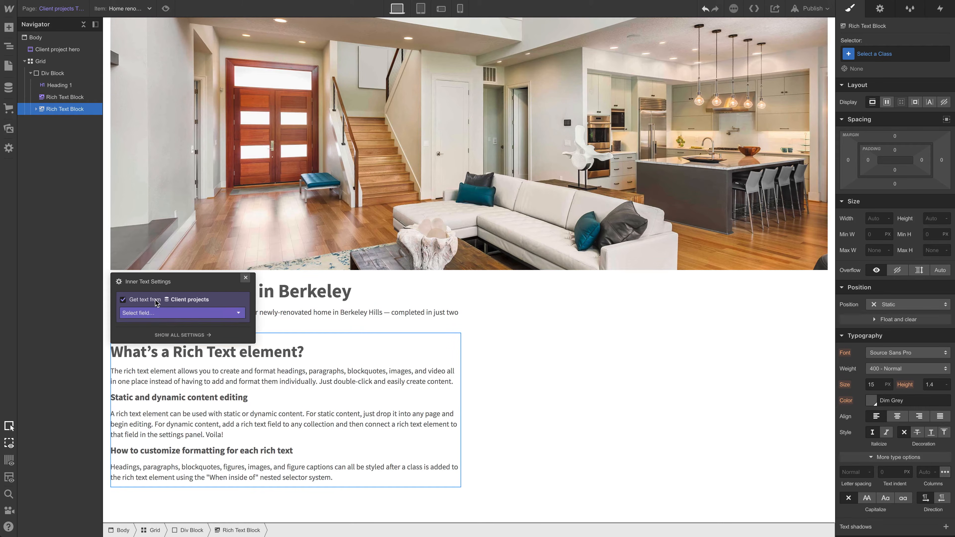
left_click(158, 313)
left_click(155, 333)
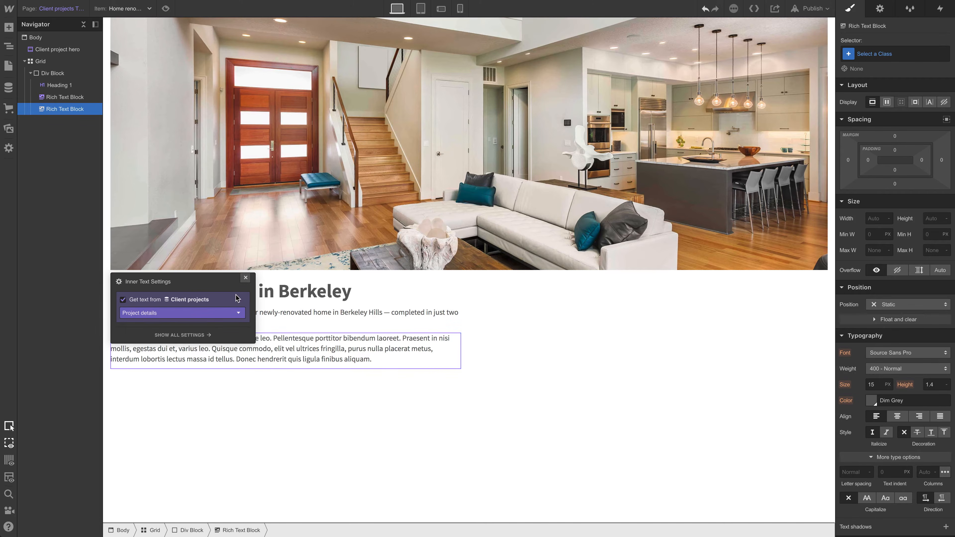
left_click(244, 279)
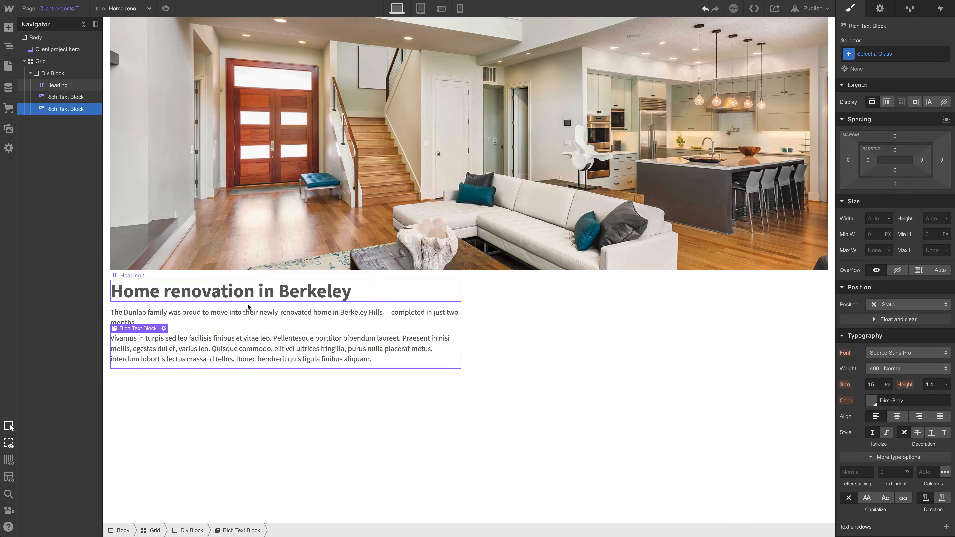
Step: Review the bound heading and rich text with other collection items, including Cupertino home build and New home in Palo Alto
left_click(286, 295)
left_click(286, 318)
left_click(286, 344)
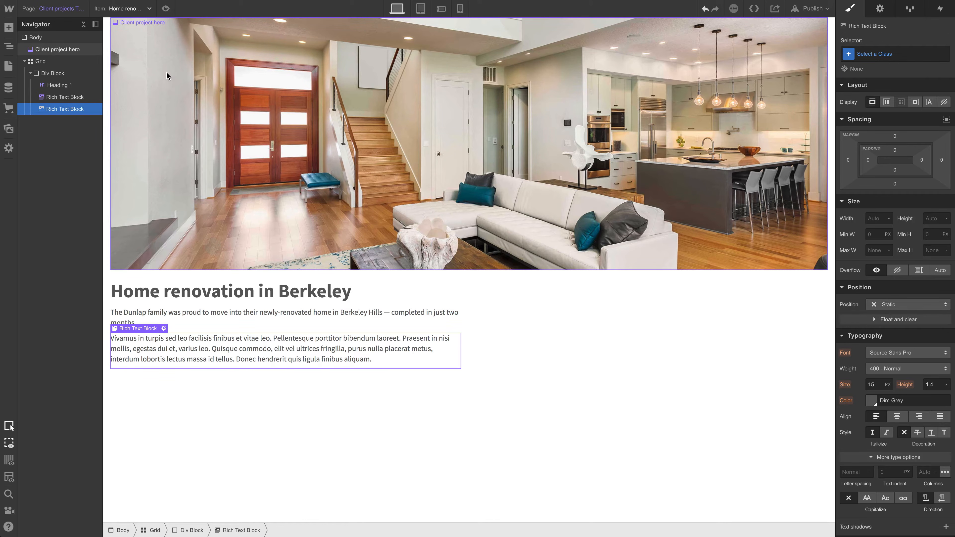
key("alt+Right")
key("alt+Right")
key("alt+Right")
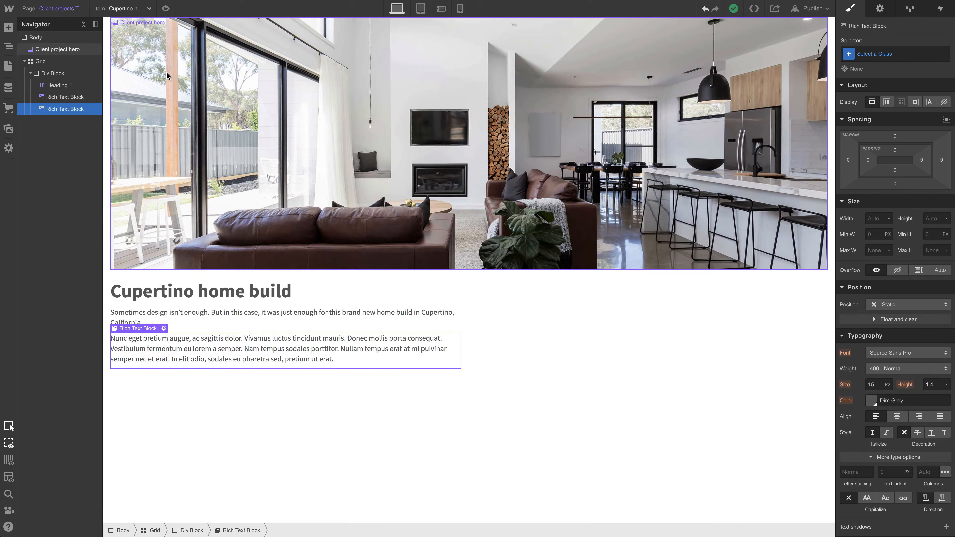
key("alt+Right")
key("alt+Right")
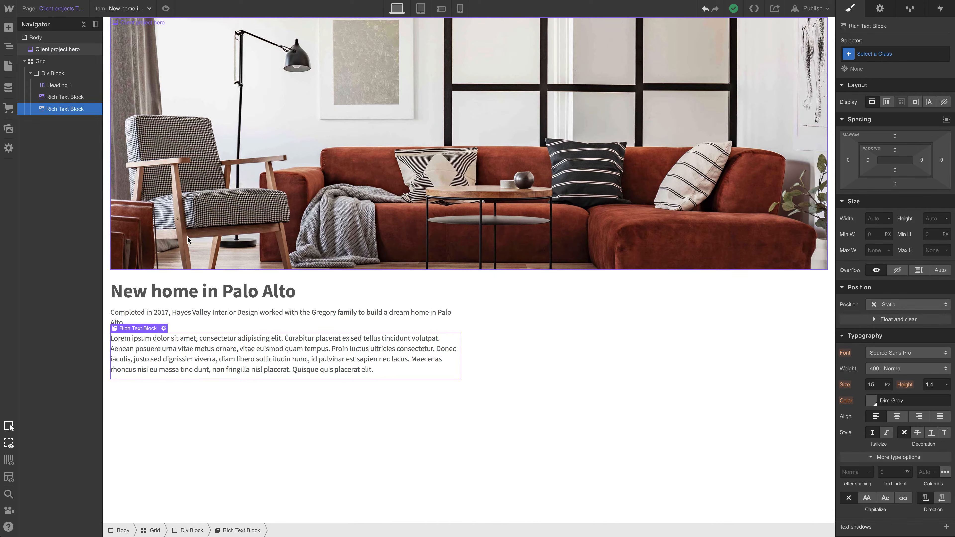
Step: Set the H1 heading's font to Playfair Display with weight 400 - Normal
left_click(255, 293)
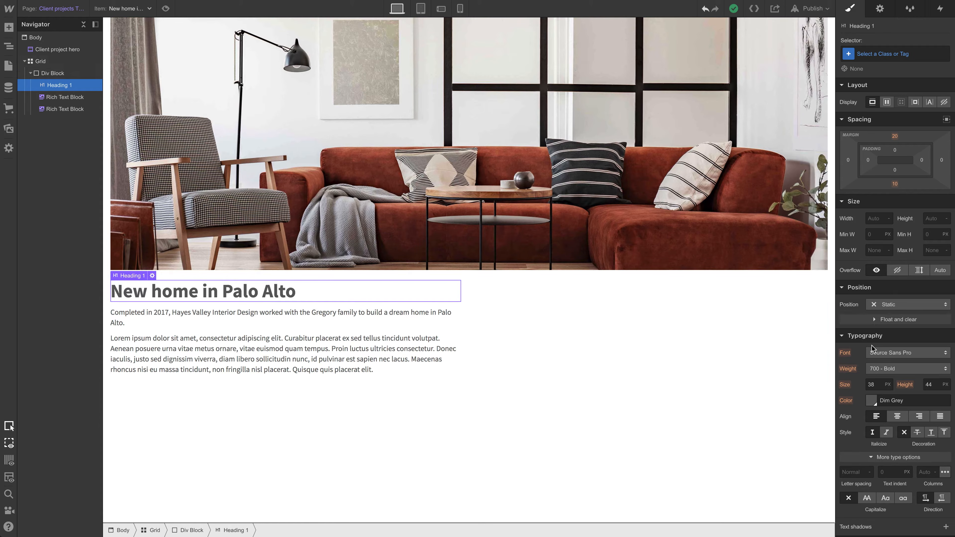
left_click(881, 354)
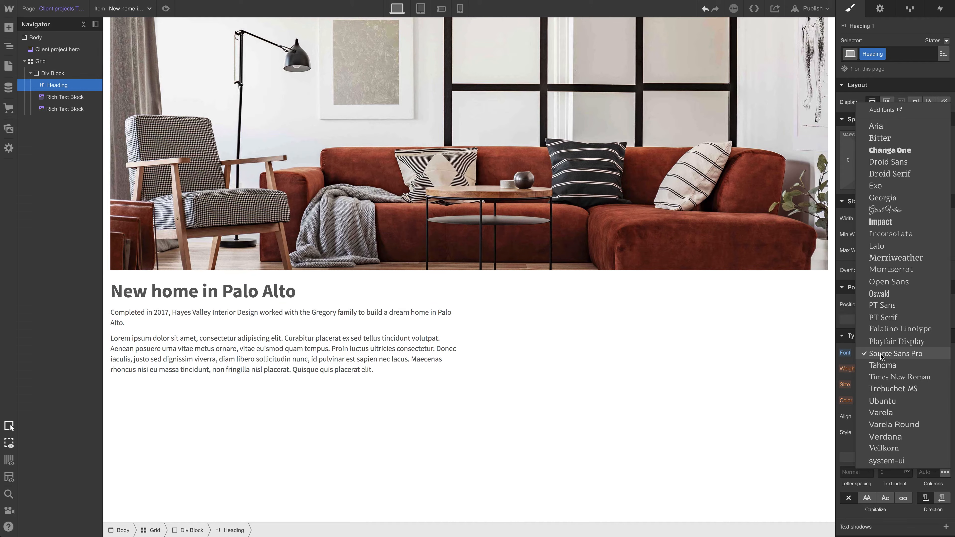
left_click(889, 343)
left_click(895, 369)
left_click(895, 331)
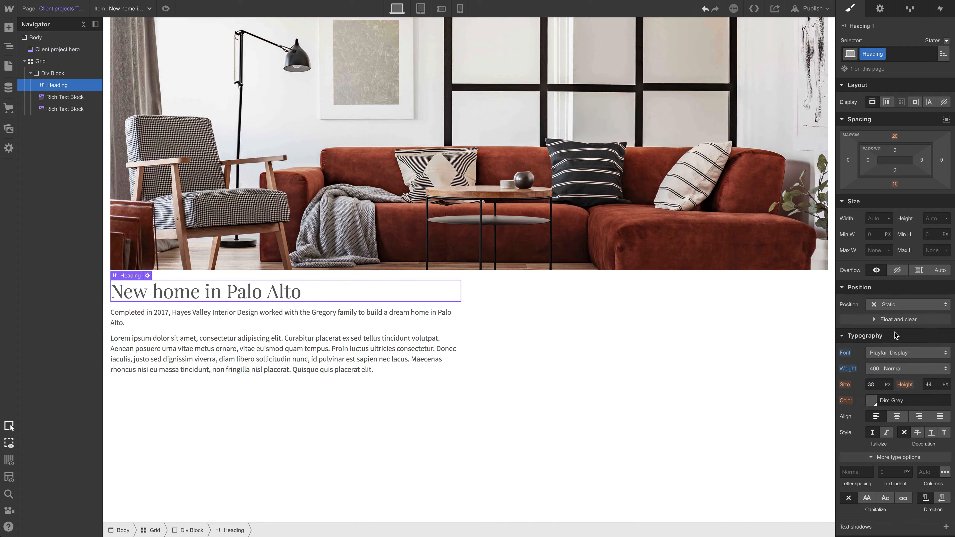
Step: Remove the Heading class from the H1 and apply the existing Major heading class instead
left_click(902, 57)
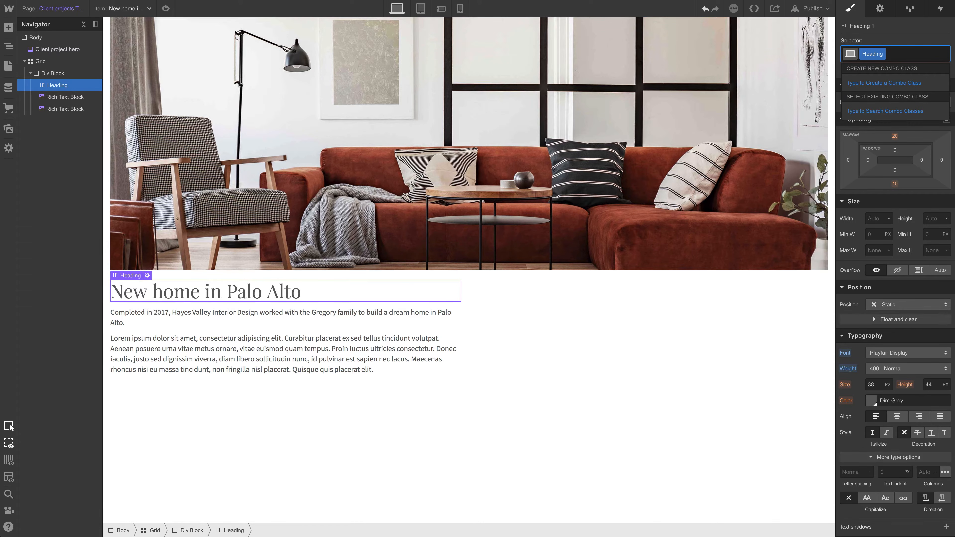
key("BackSpace")
type("head")
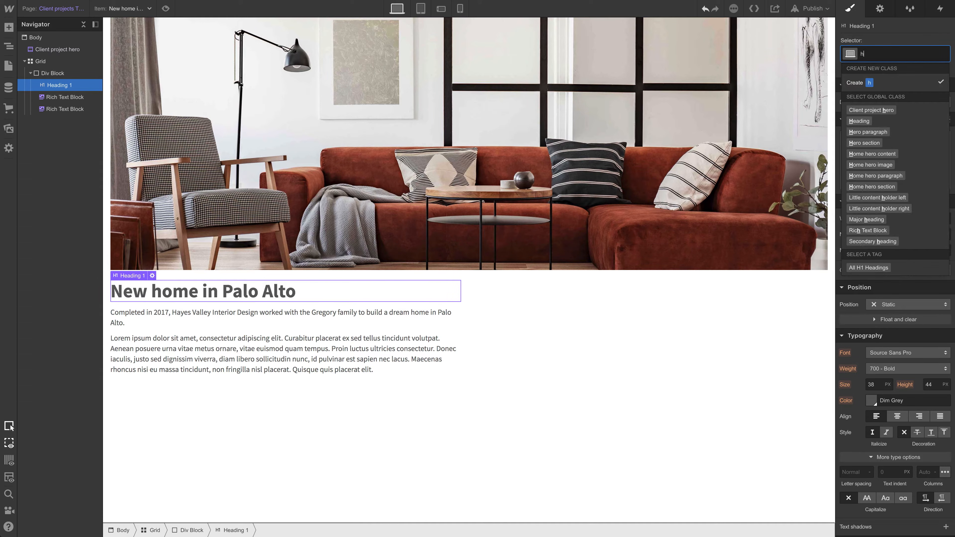
key("Down")
key("Down")
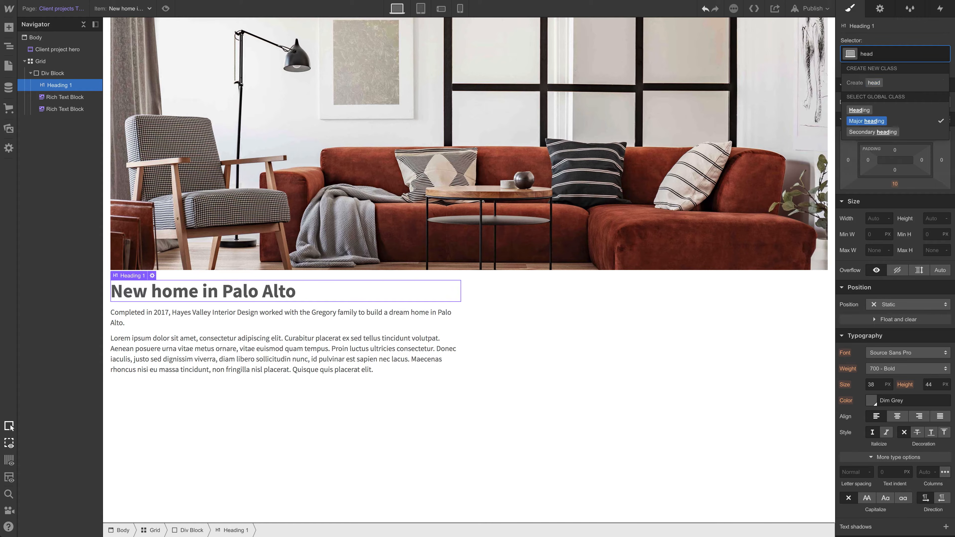
key("Return")
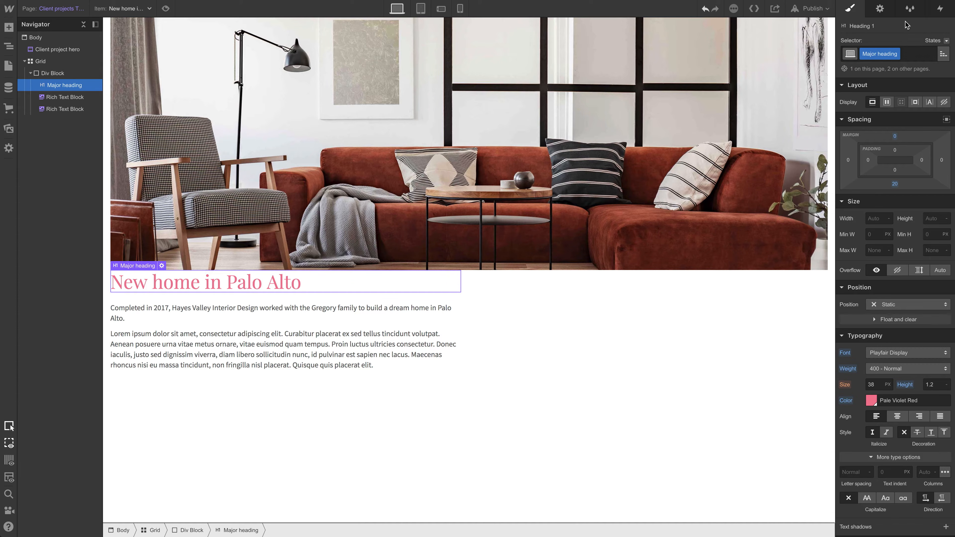
Step: Add a combo class named Darker to the Major heading and set its text color to black
left_click(907, 49)
type("Darker")
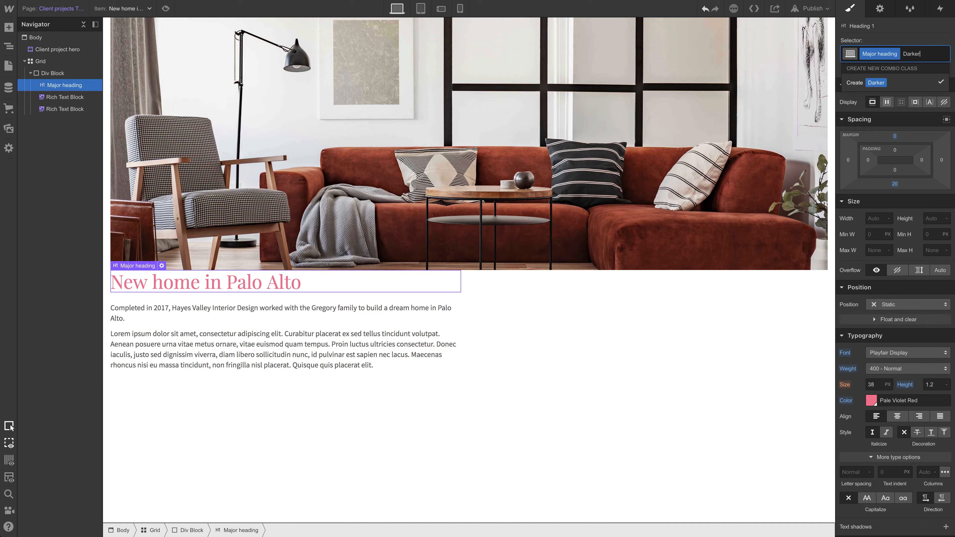
key("Return")
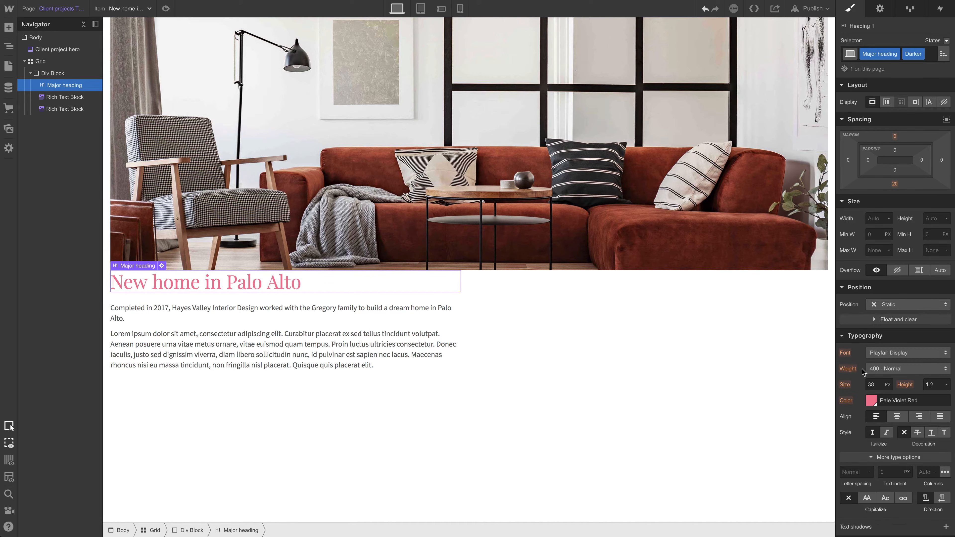
left_click(871, 401)
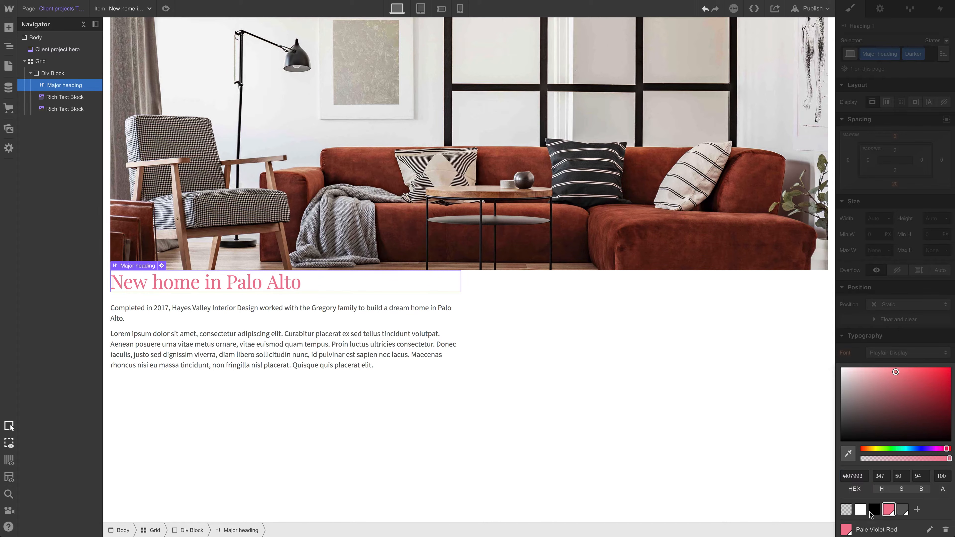
left_click(872, 511)
left_click(881, 327)
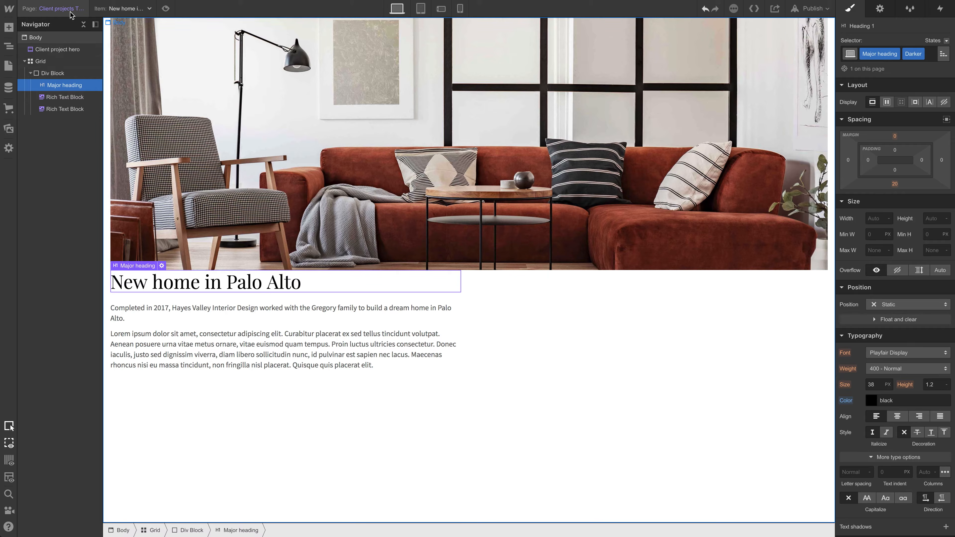
Step: Check the padding of the Hero section and Client projects grid on the Portfolio page, and return to the Client projects template
key("p")
left_click(87, 98)
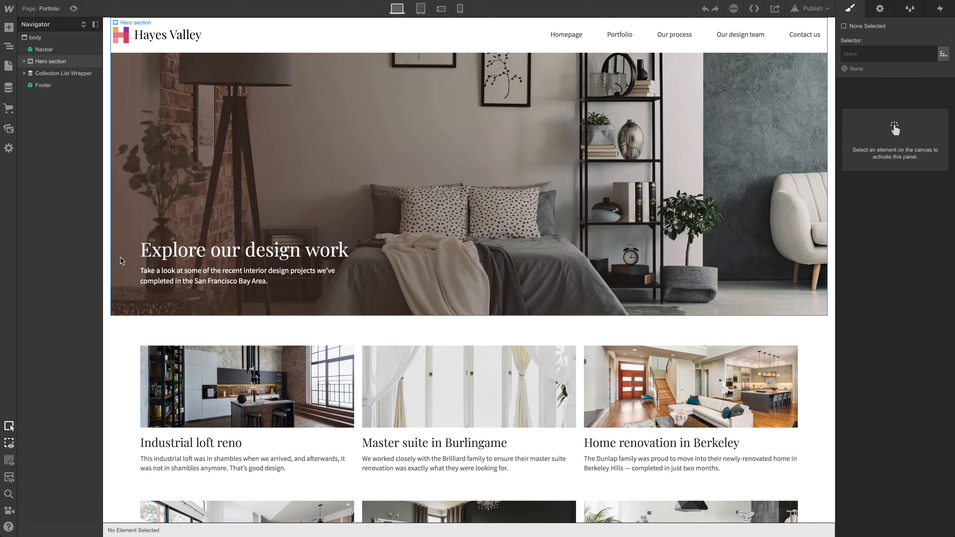
left_click(121, 261)
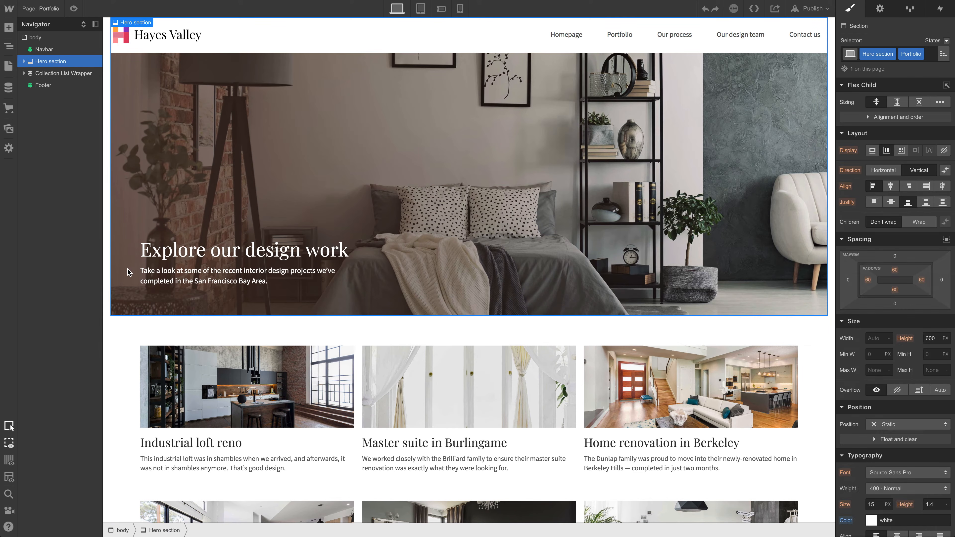
left_click(137, 343)
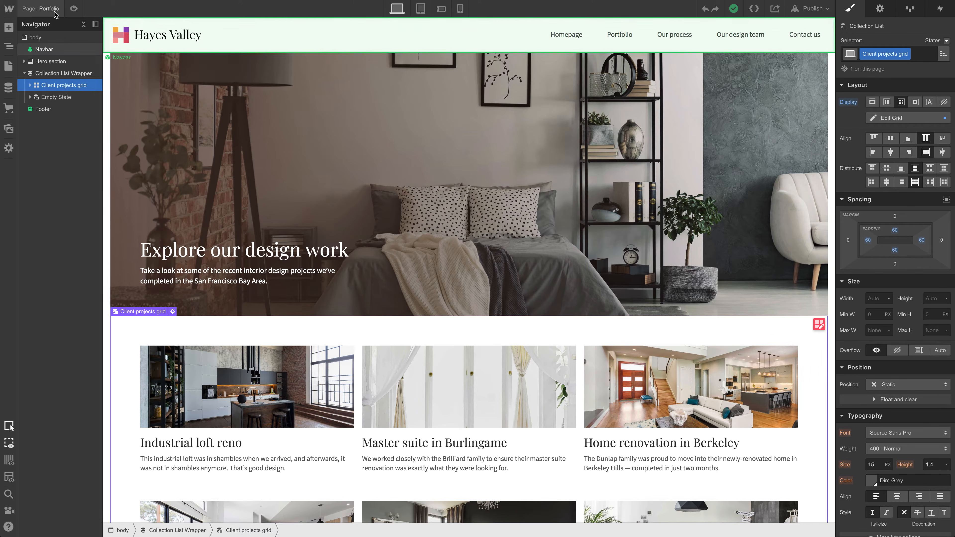
left_click(45, 8)
left_click(69, 252)
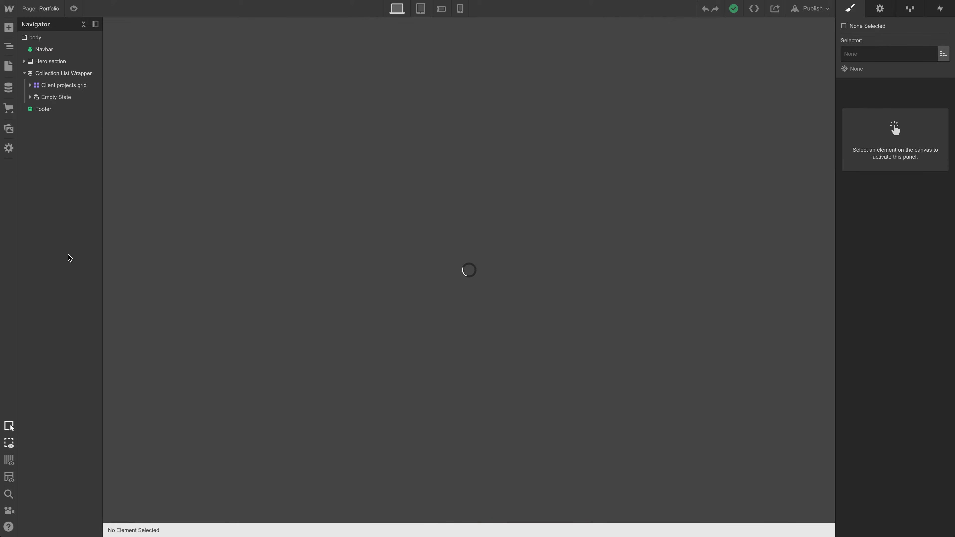
Step: Give the template's grid 60 px of padding on all sides and add three auto rows
left_click(557, 305)
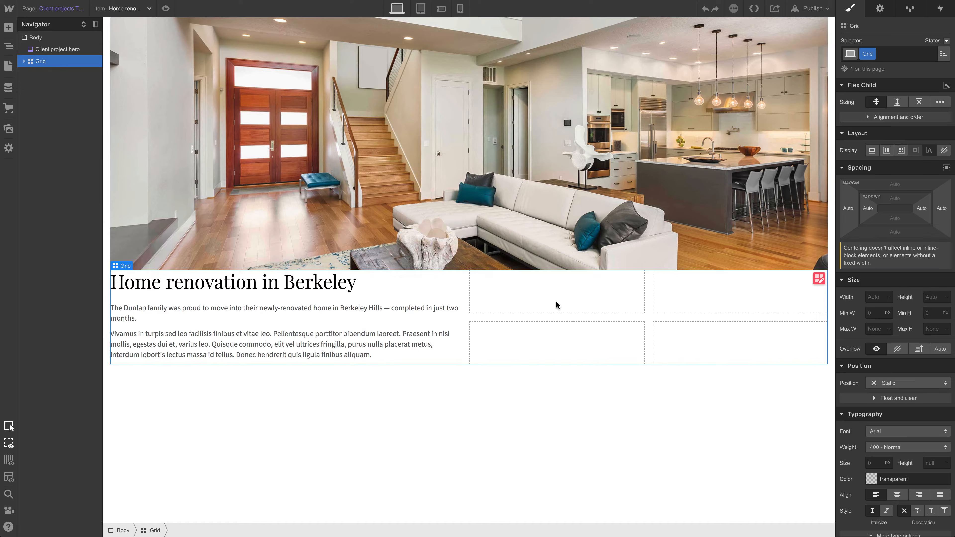
left_click_drag(904, 296, 889, 375)
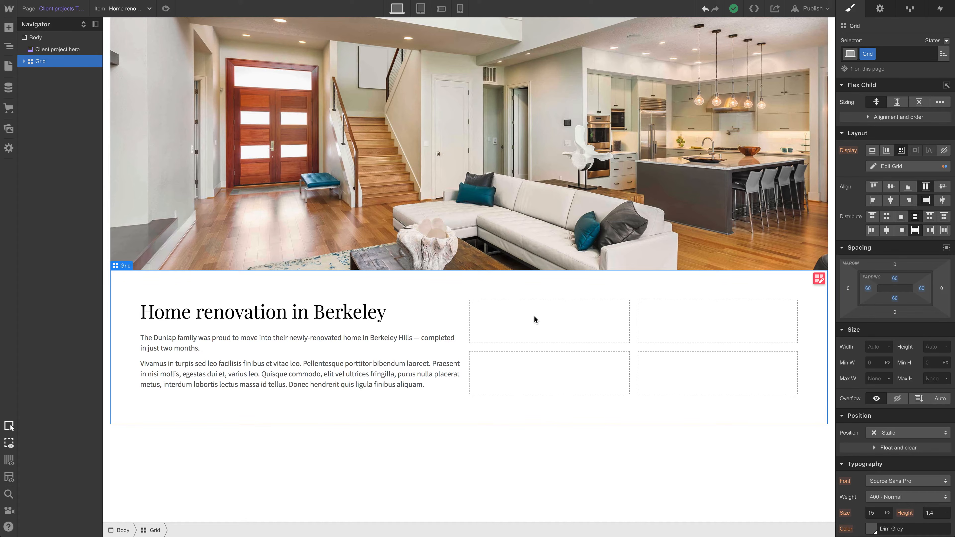
left_click(815, 277)
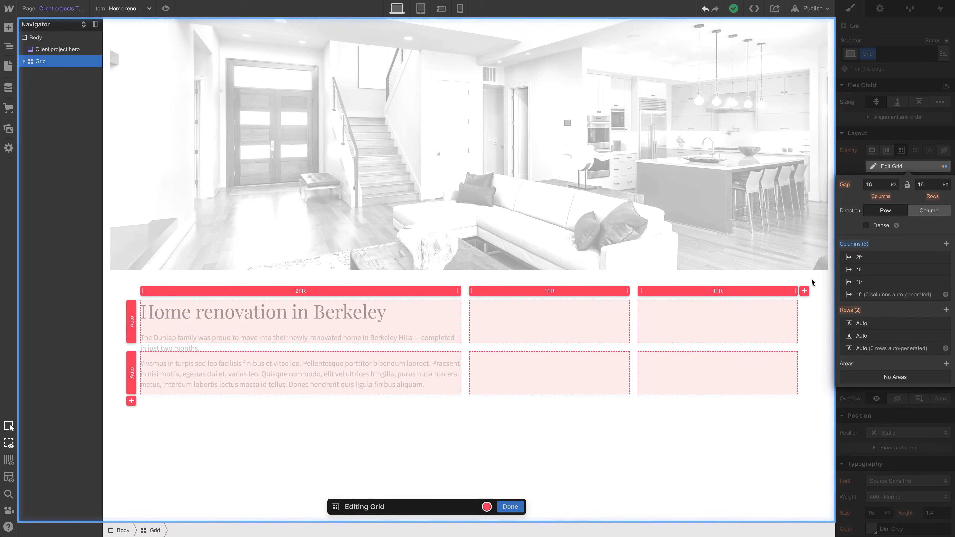
left_click(946, 310)
left_click(947, 310)
left_click(947, 310)
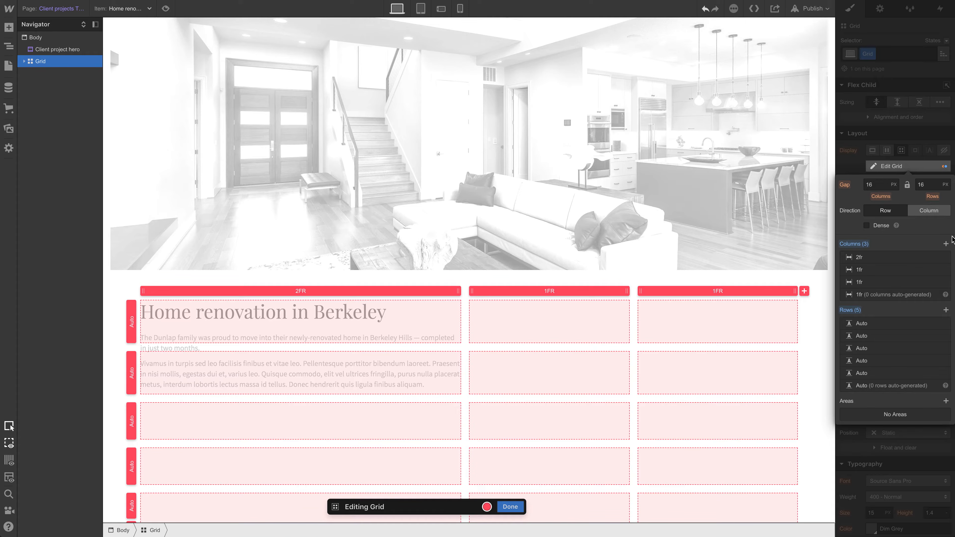
left_click(514, 504)
scroll(514, 500, "down", 1)
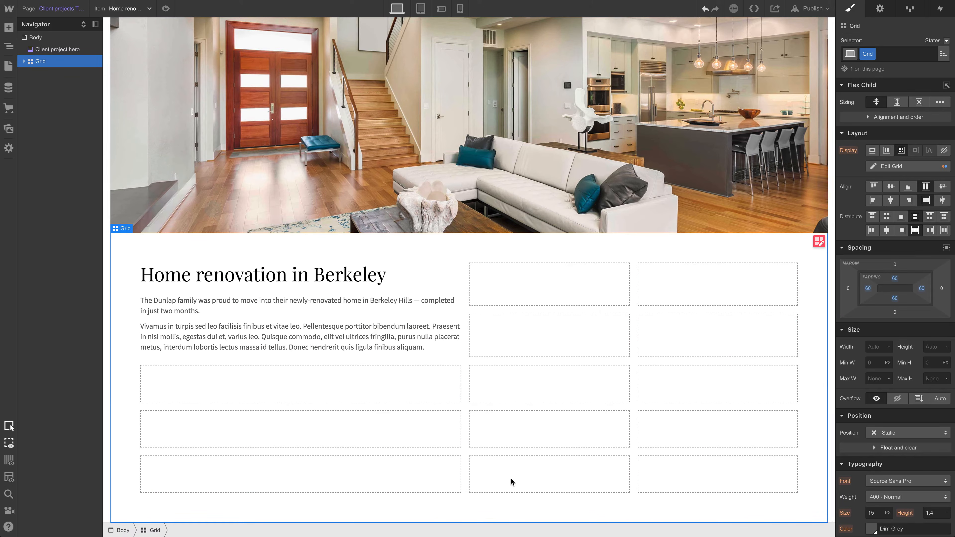
Step: Add a Text Block reading "Location" in the first row's middle cell and duplicate it into the adjacent cell of that row
left_click(8, 27)
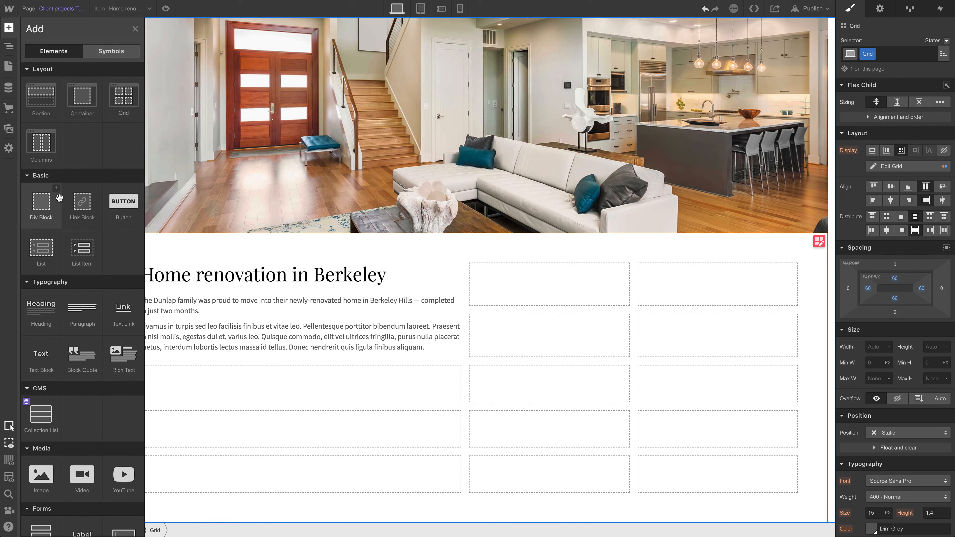
left_click_drag(45, 358, 535, 281)
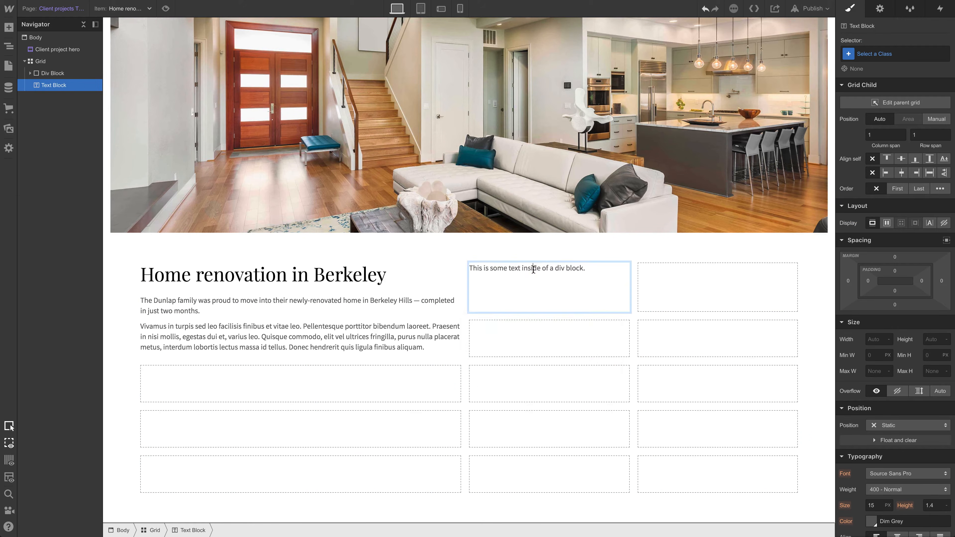
double_click(534, 271)
type("4")
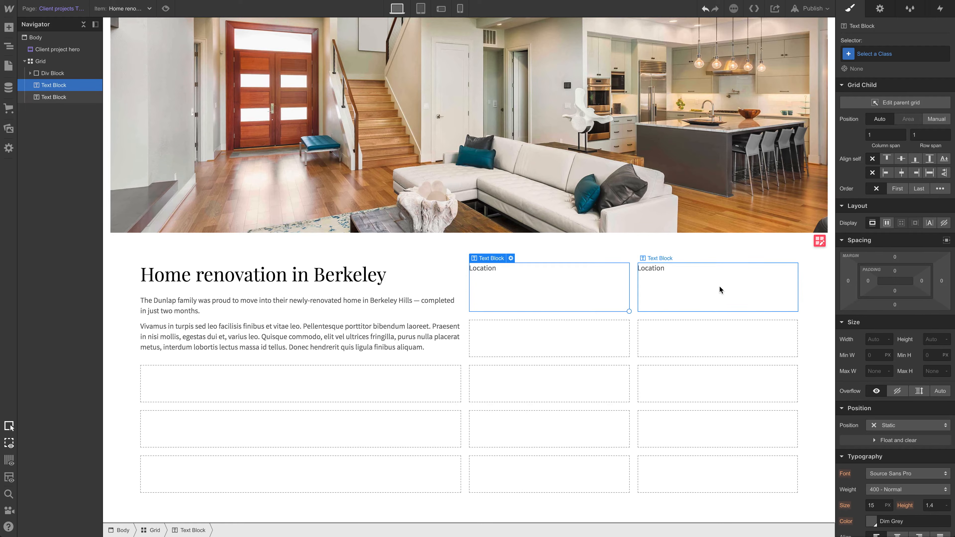
Step: Get the second Location Text Block's text from the Location field of Client projects, and duplicate the block into the second row's middle cell
left_click(653, 286)
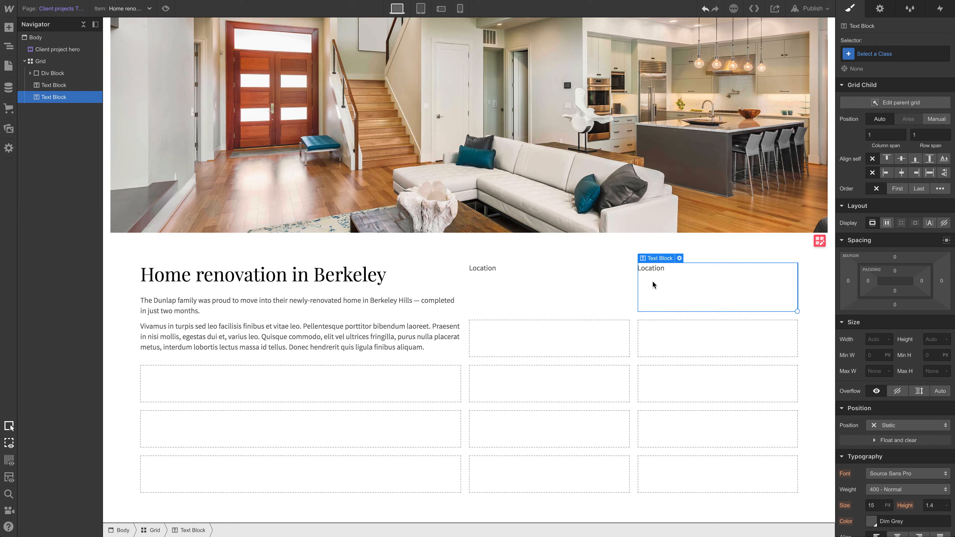
left_click(680, 259)
left_click(668, 341)
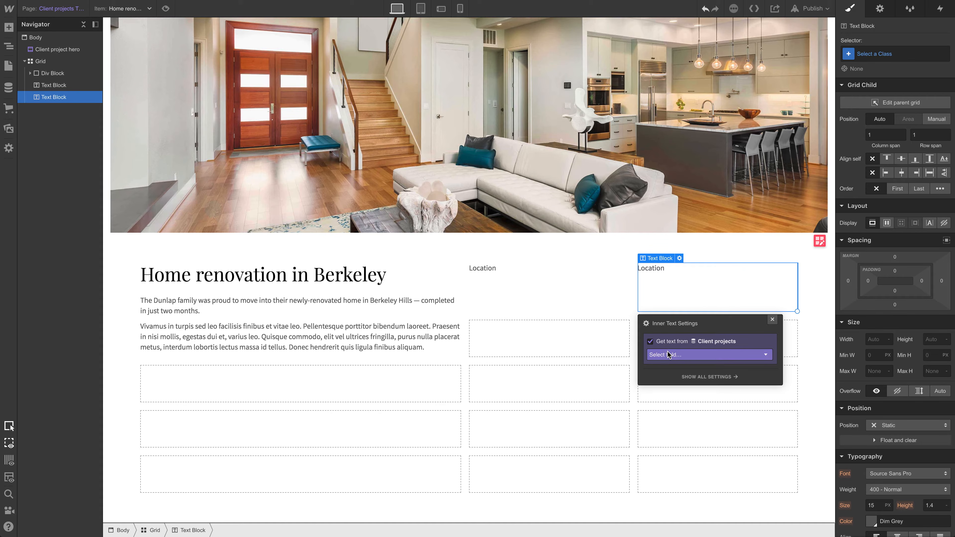
left_click(668, 355)
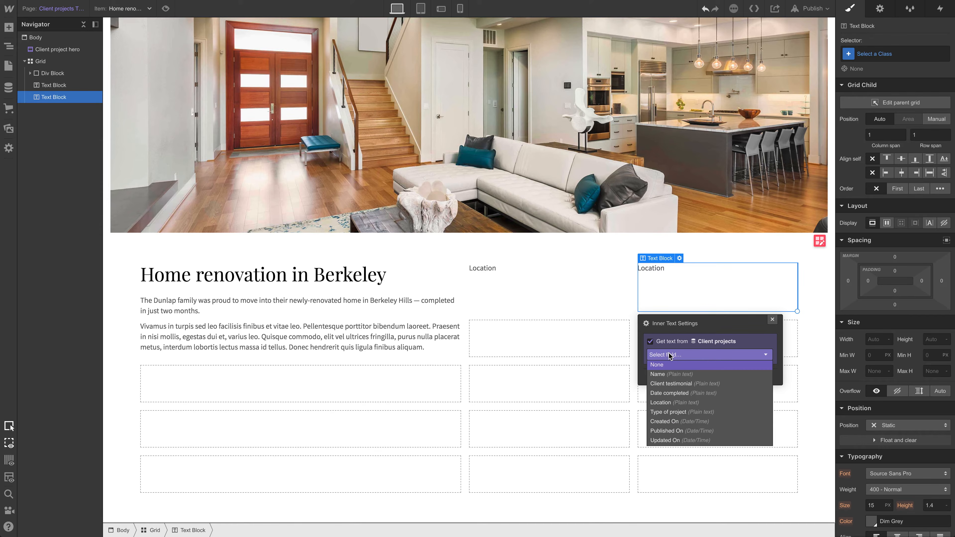
left_click(689, 403)
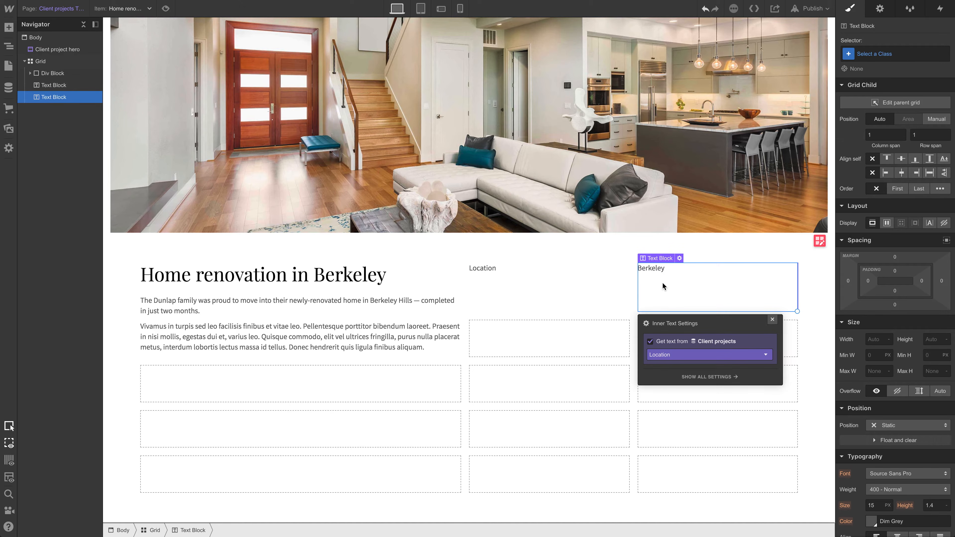
key("ctrl+d")
left_click(541, 323)
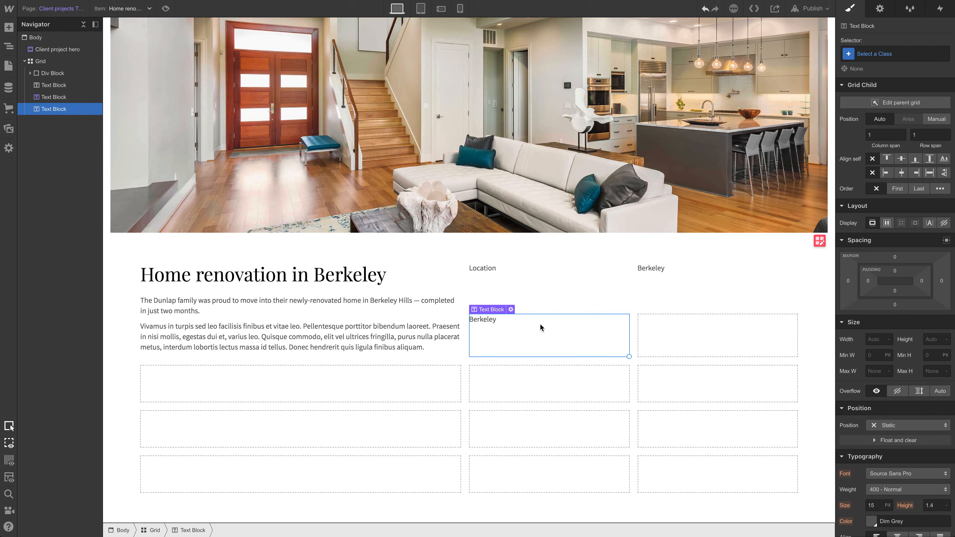
Step: Disconnect the second row's middle Text Block from Client projects, change its text to "Type", and duplicate it into the adjacent cell
double_click(525, 325)
left_click(487, 386)
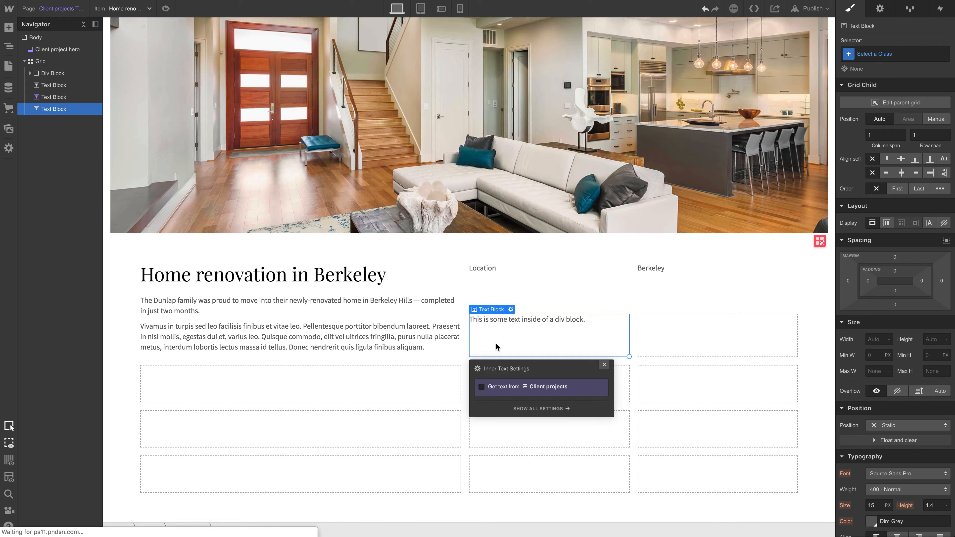
double_click(500, 334)
key("BackSpace")
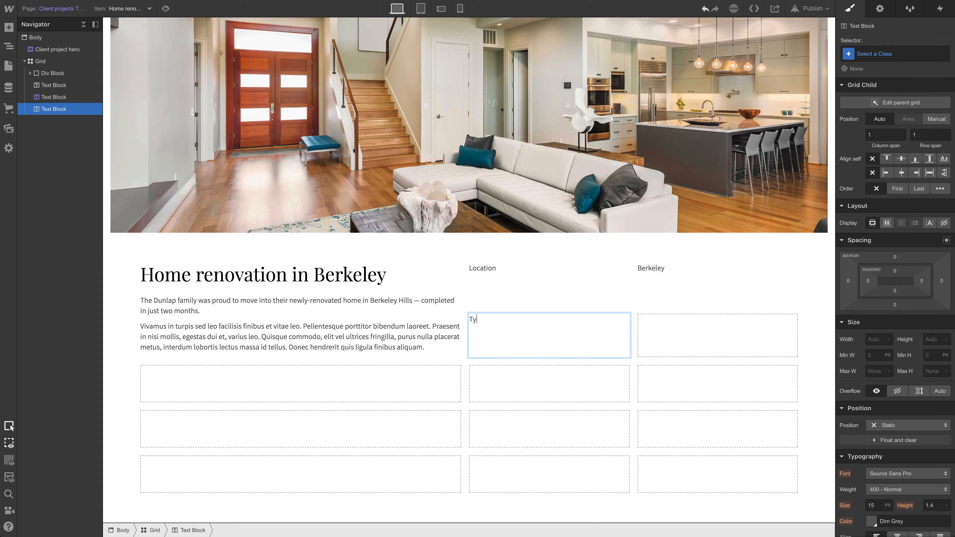
key("Escape")
key("ctrl+d")
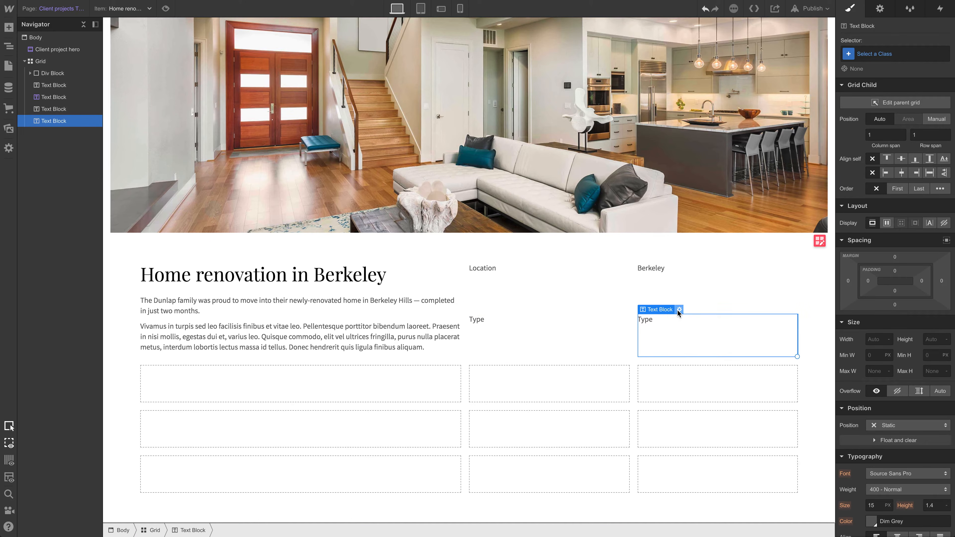
Step: Get the duplicated Text Block's text from the Type of project field, and extend its neighbouring label to "Type of project"
left_click(680, 309)
left_click(677, 387)
left_click(681, 401)
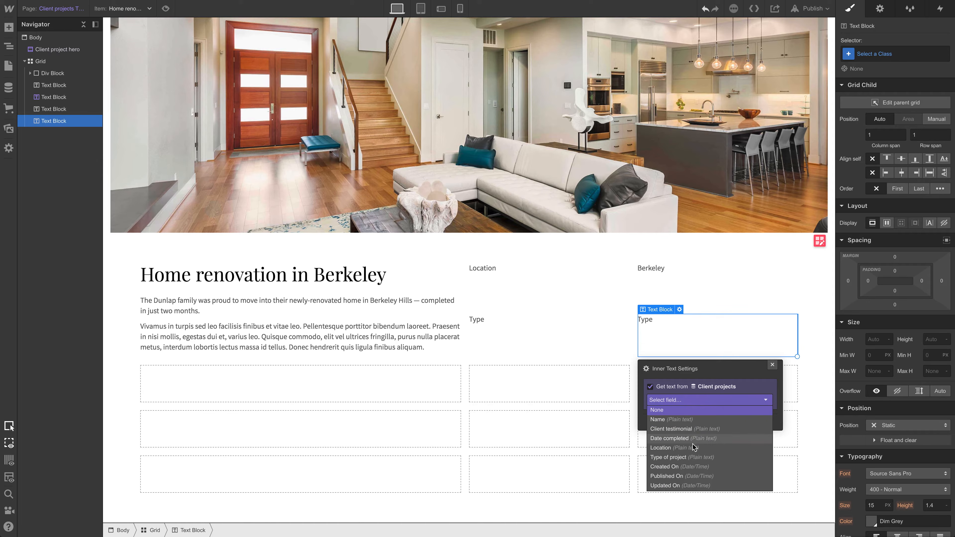
left_click(694, 457)
double_click(535, 321)
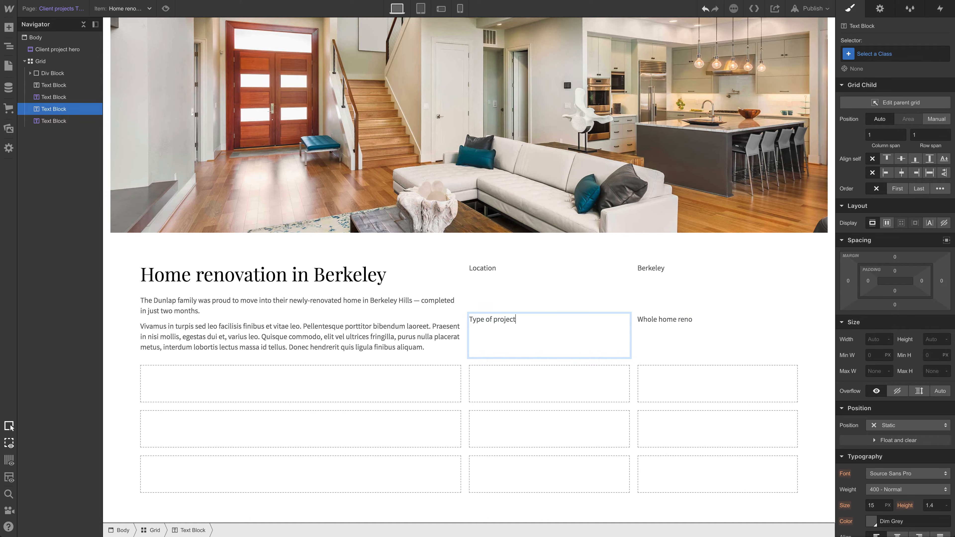
type("of project")
Step: Duplicate the Text Block bound to Type of project, and extend the heading's Div Block to a row span of 5
left_click(684, 331)
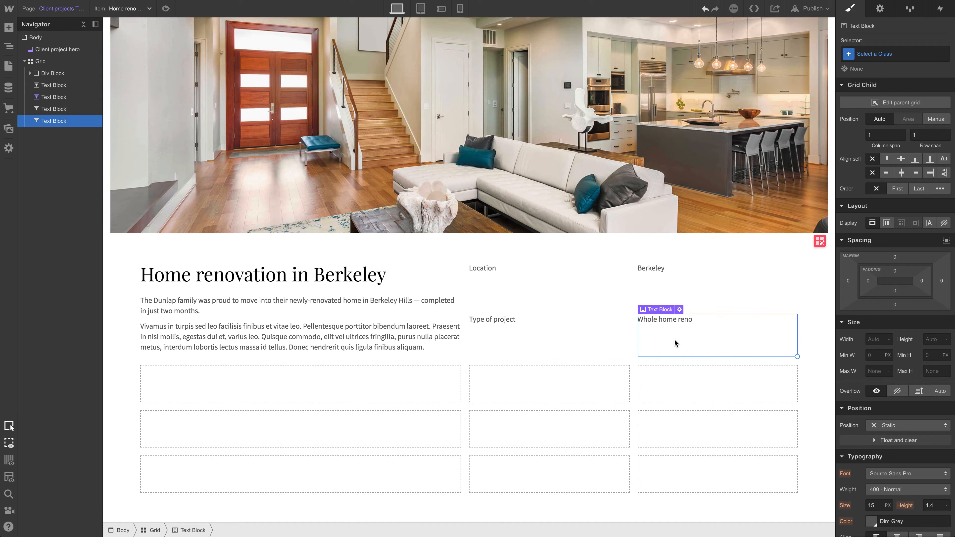
key("super+v")
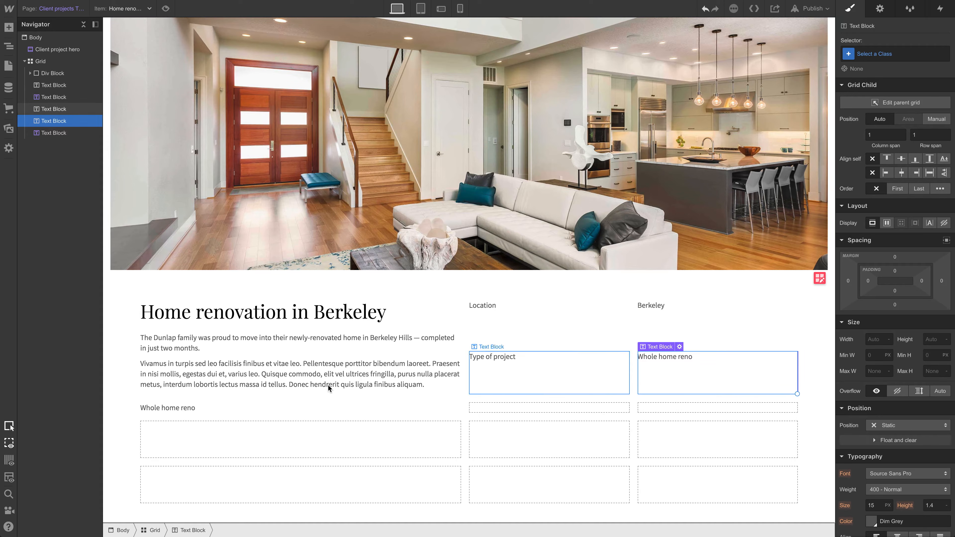
left_click(182, 409)
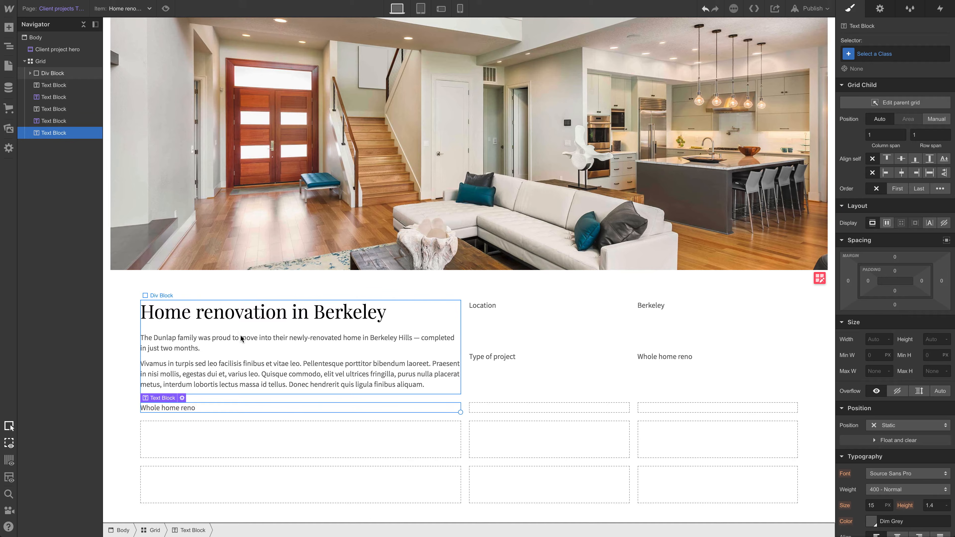
left_click(410, 325)
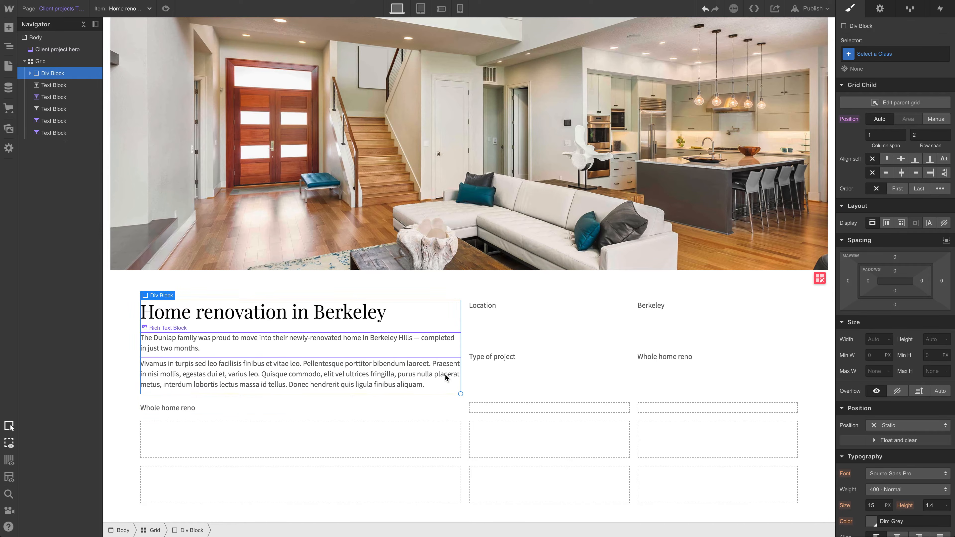
left_click_drag(460, 394, 454, 489)
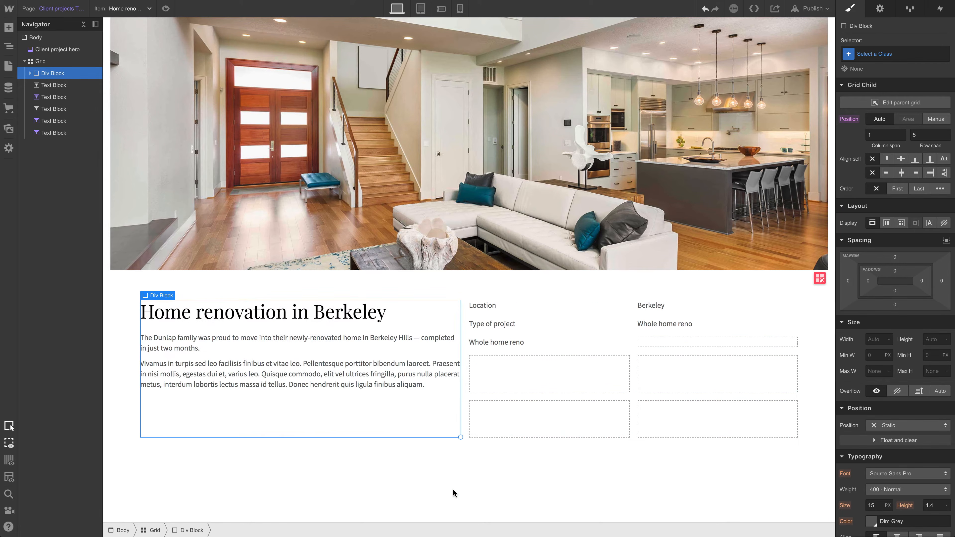
Step: Disconnect the third row's middle Text Block from Client projects and change its text to "Date completed"
left_click(529, 343)
left_click(510, 332)
left_click(491, 378)
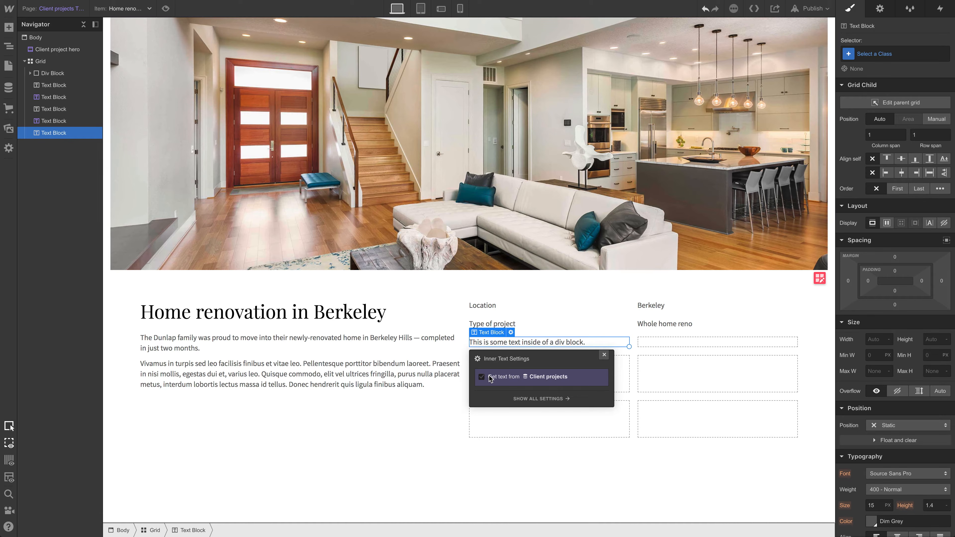
double_click(502, 343)
type("Date completed")
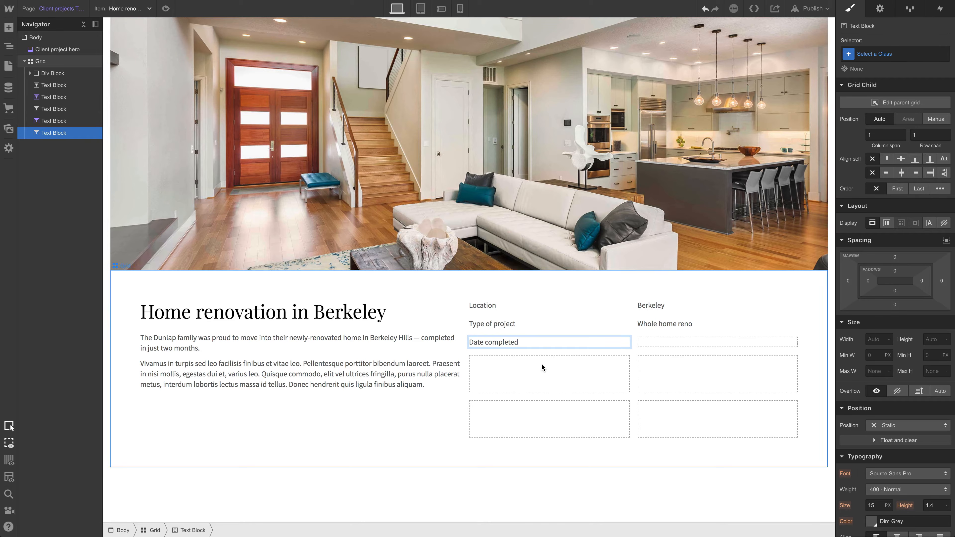
Step: Duplicate the bound project type Text Block into the cell beside "Date completed" and get its text from the Date completed field
left_click(654, 323)
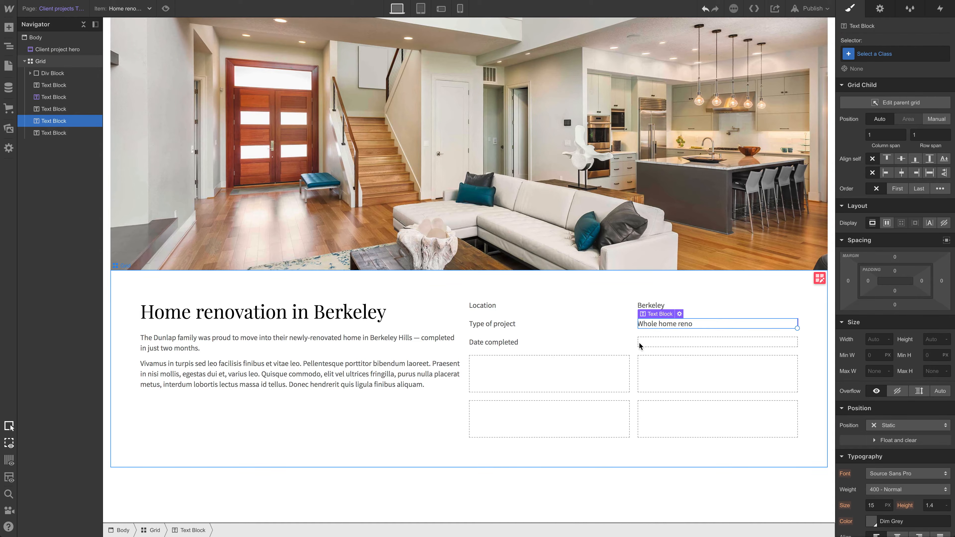
left_click(555, 340)
key("ctrl+v")
double_click(690, 343)
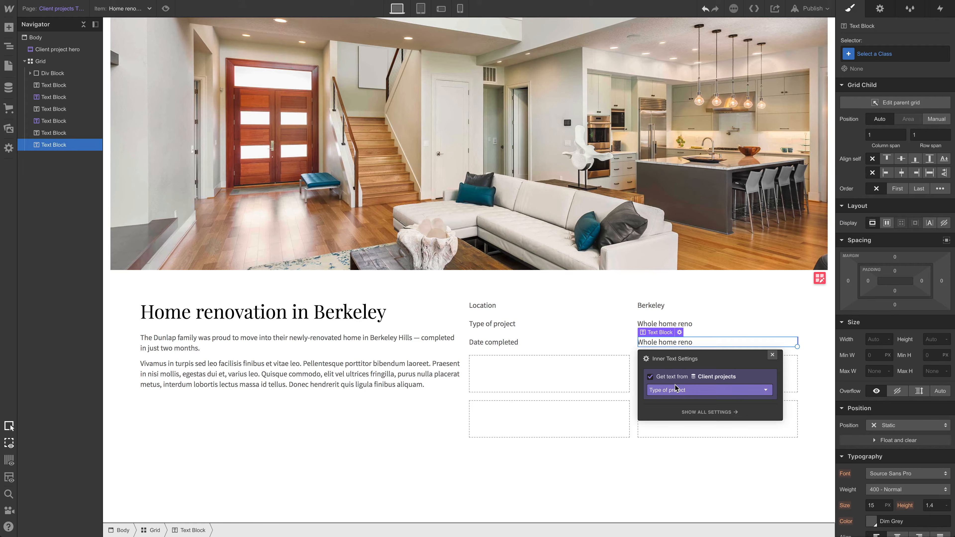
left_click(678, 390)
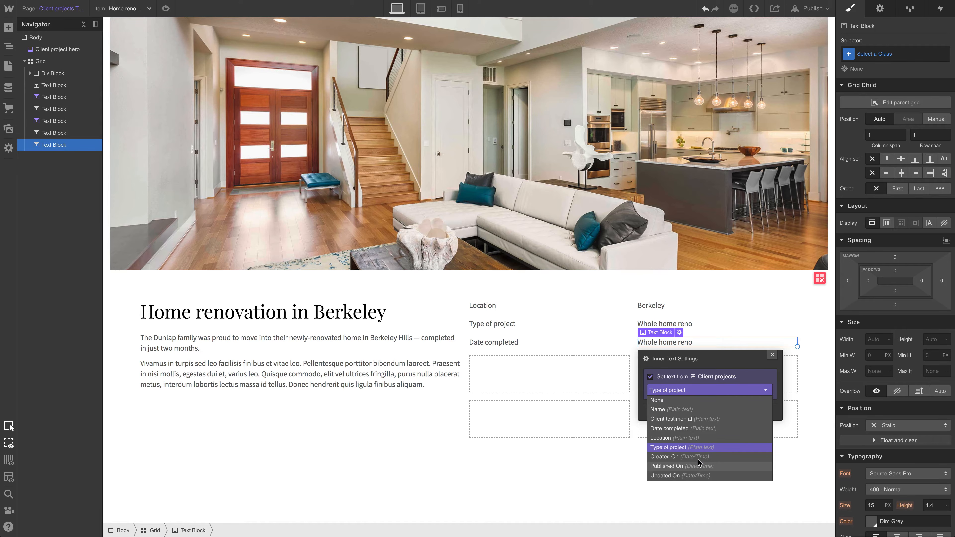
left_click(698, 428)
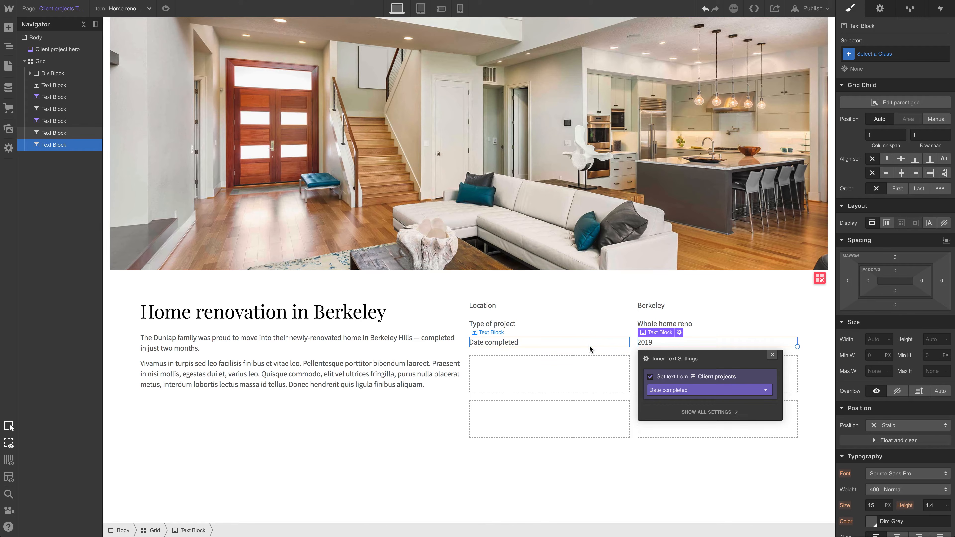
Step: Delete two auto rows from the grid and reduce the Div Block's row span to 3
left_click(589, 346)
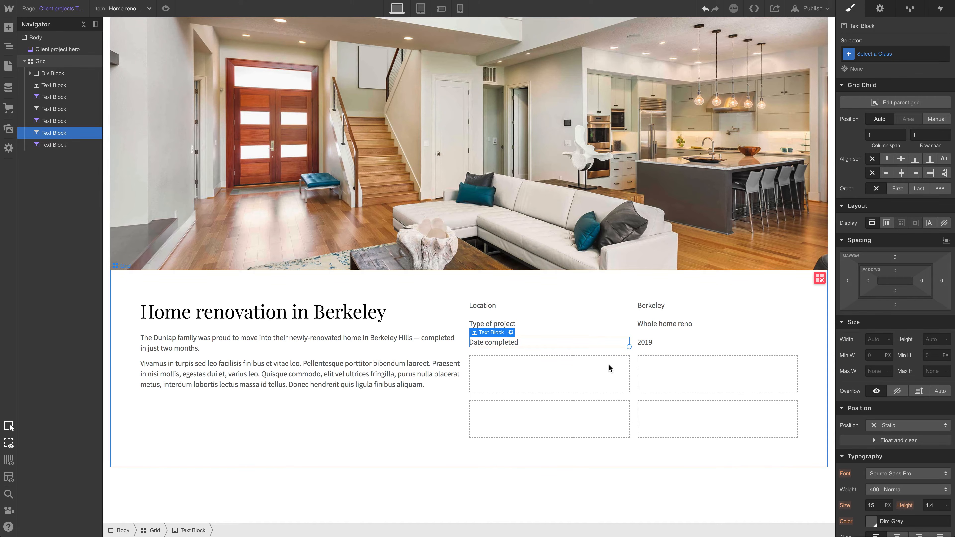
left_click(601, 368)
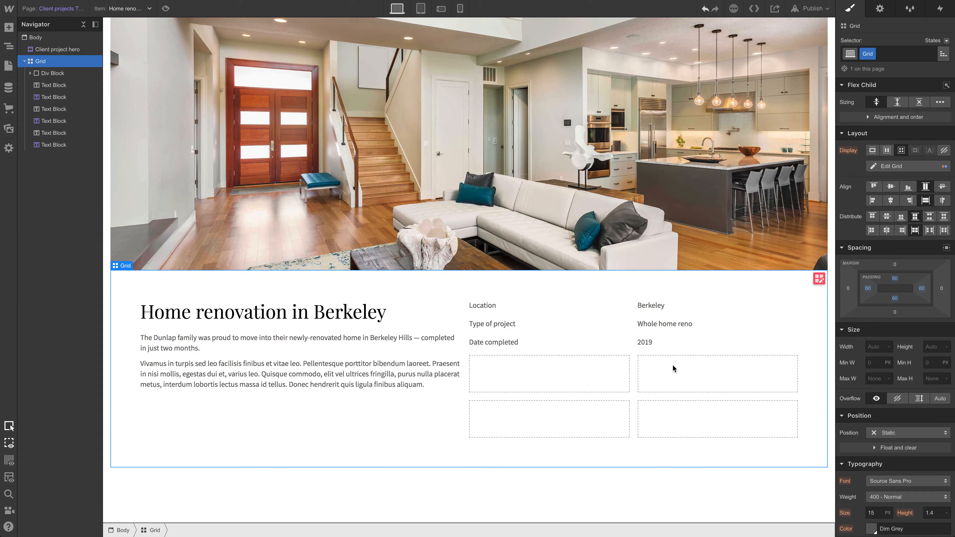
left_click(814, 282)
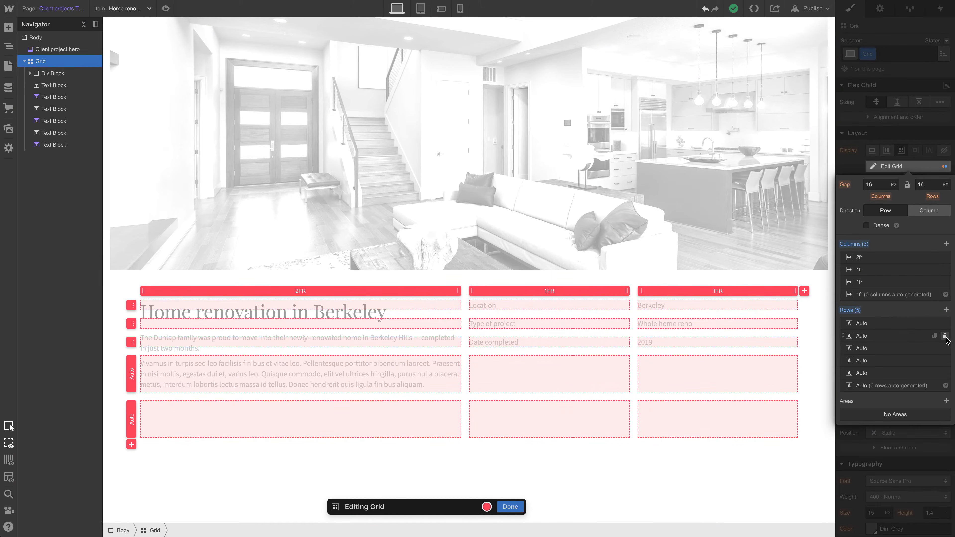
left_click(945, 337)
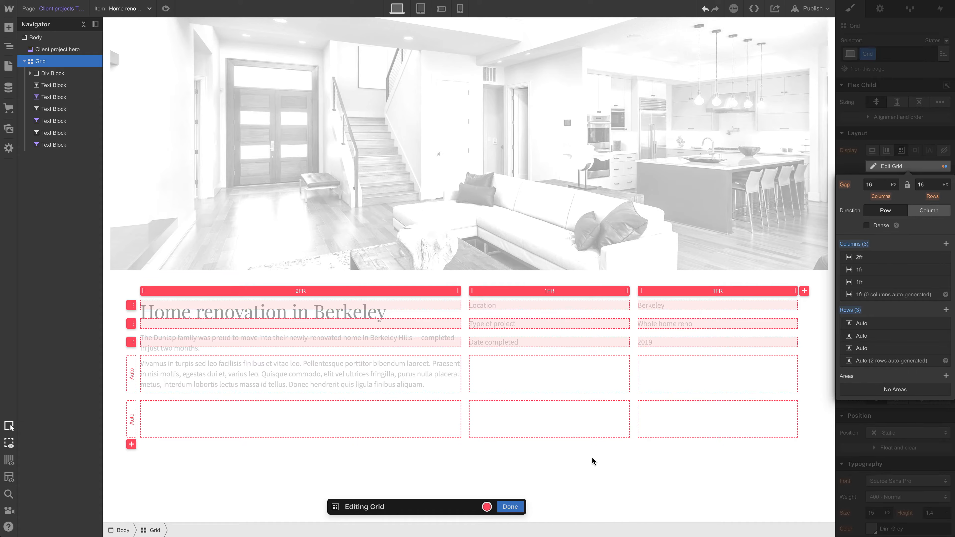
left_click(510, 506)
left_click(445, 435)
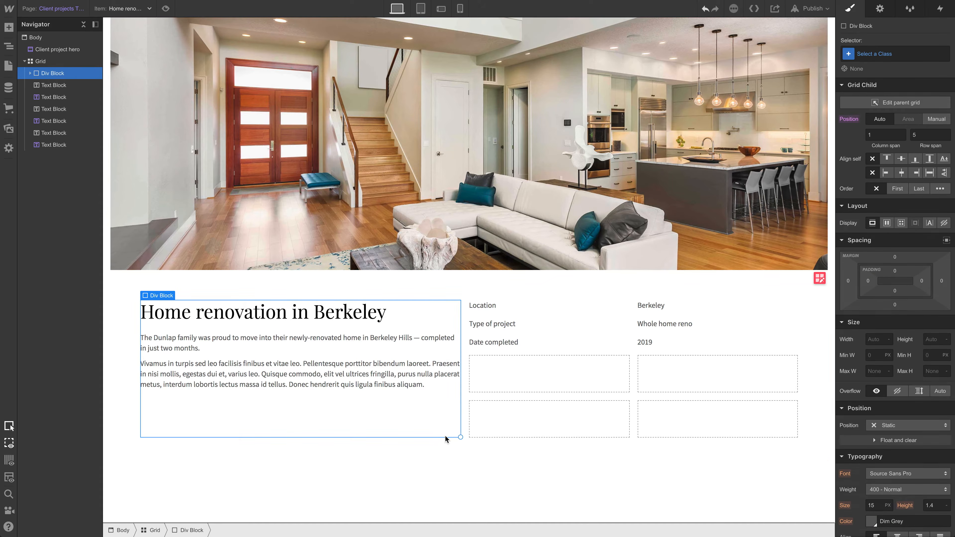
left_click_drag(456, 436, 459, 384)
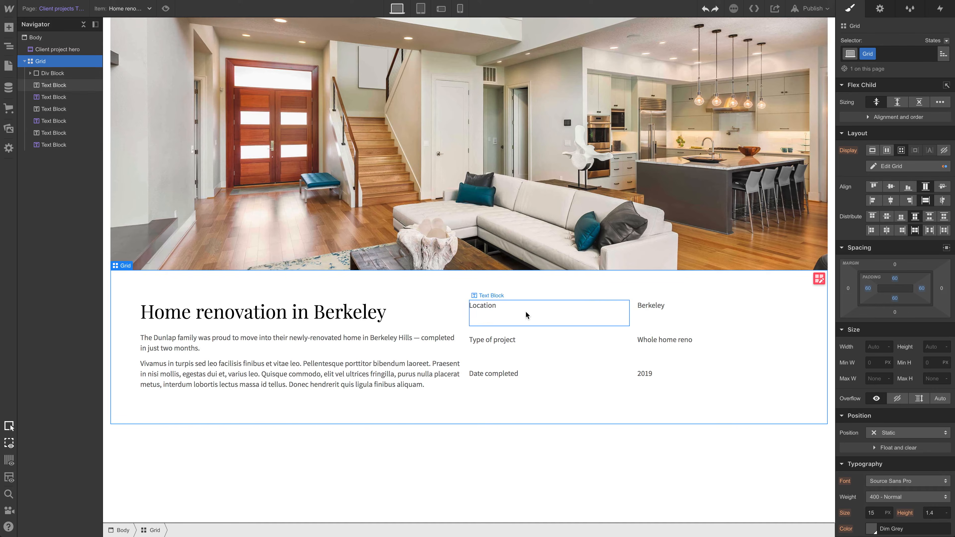
Step: Set the height of the grid's third row to 1 FR and finish editing the grid
left_click(820, 279)
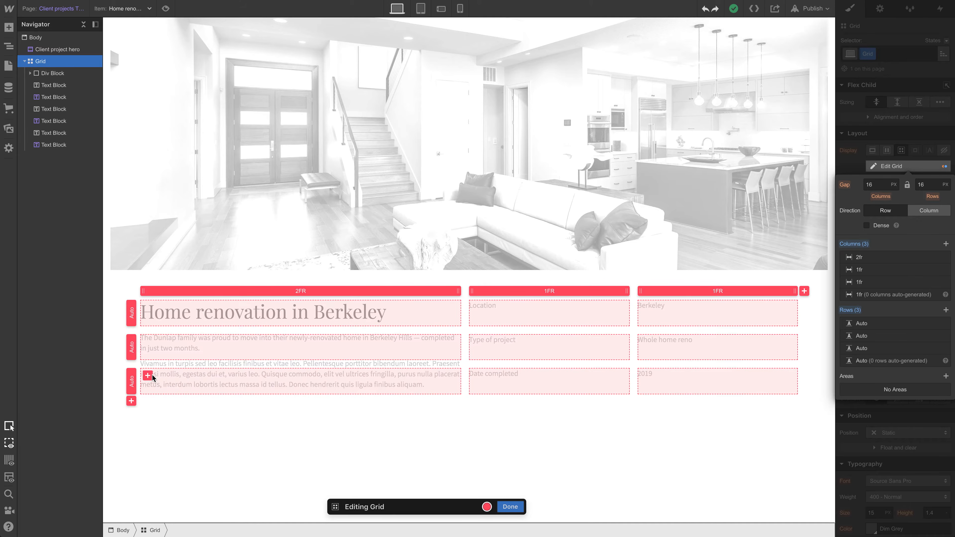
left_click(131, 381)
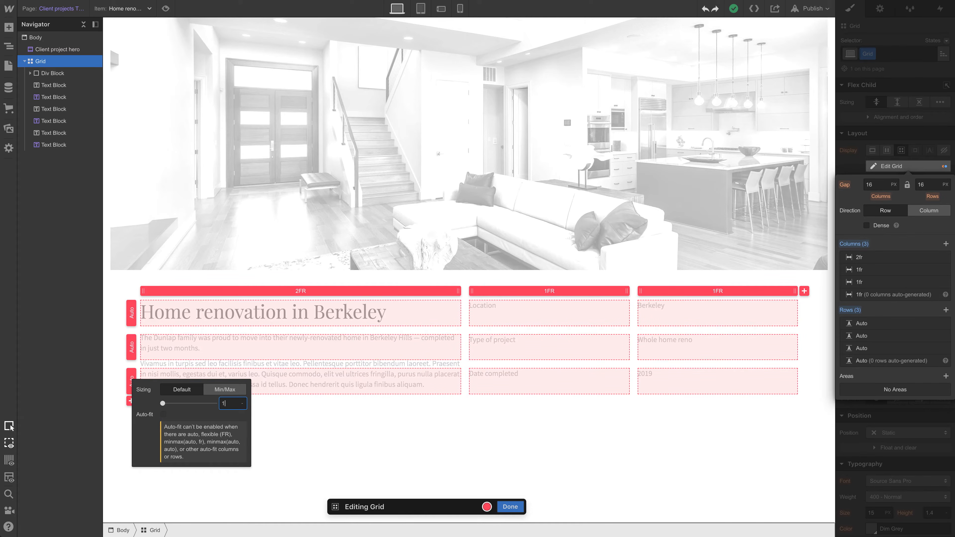
key("Return")
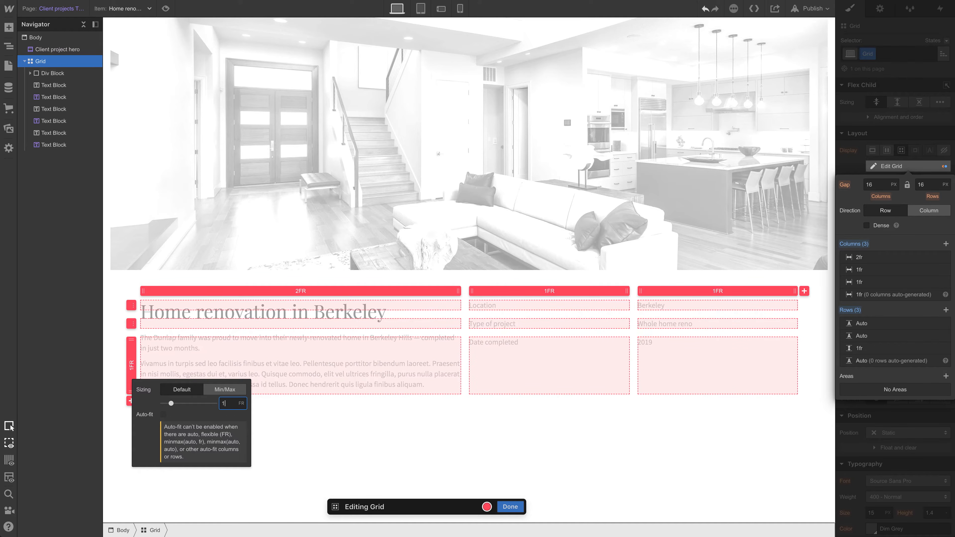
left_click(512, 507)
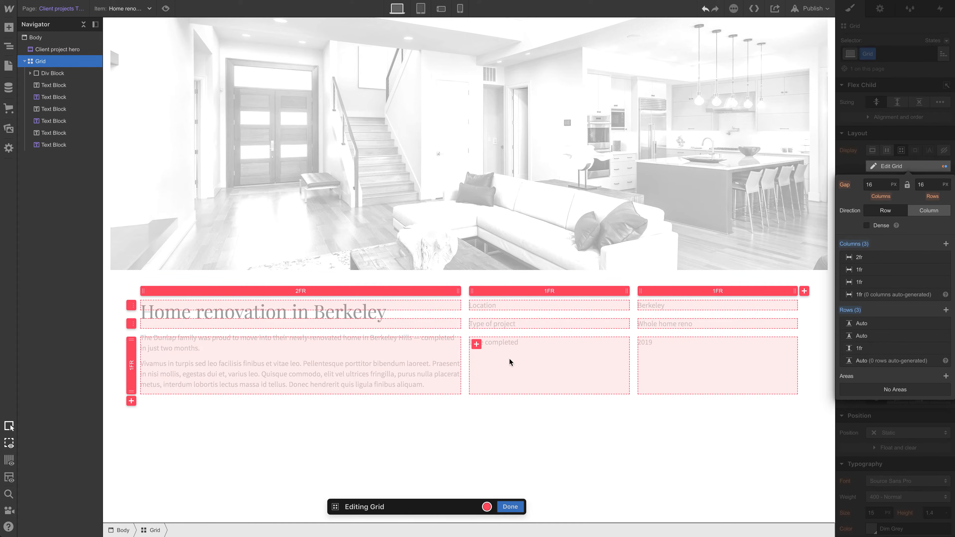
left_click(511, 507)
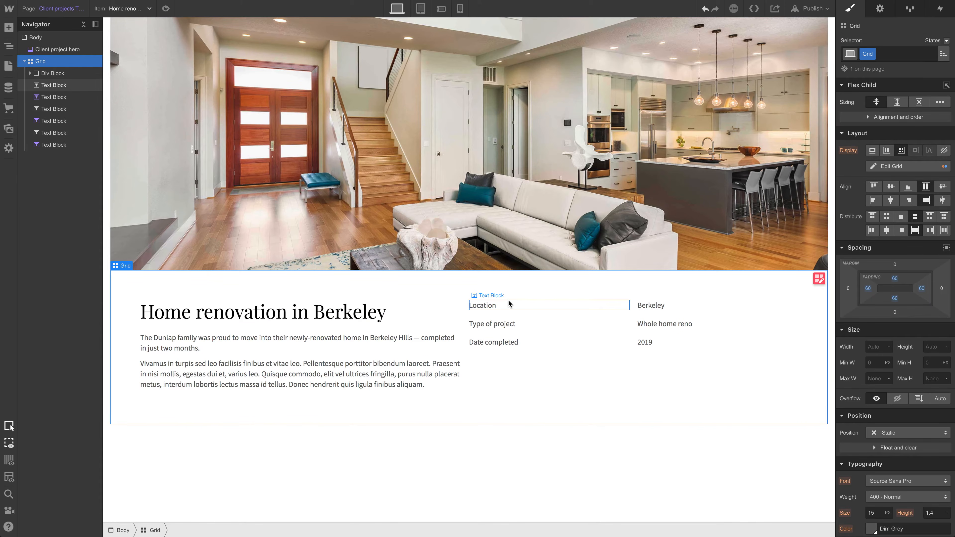
left_click(506, 306)
left_click(512, 325)
left_click(512, 354)
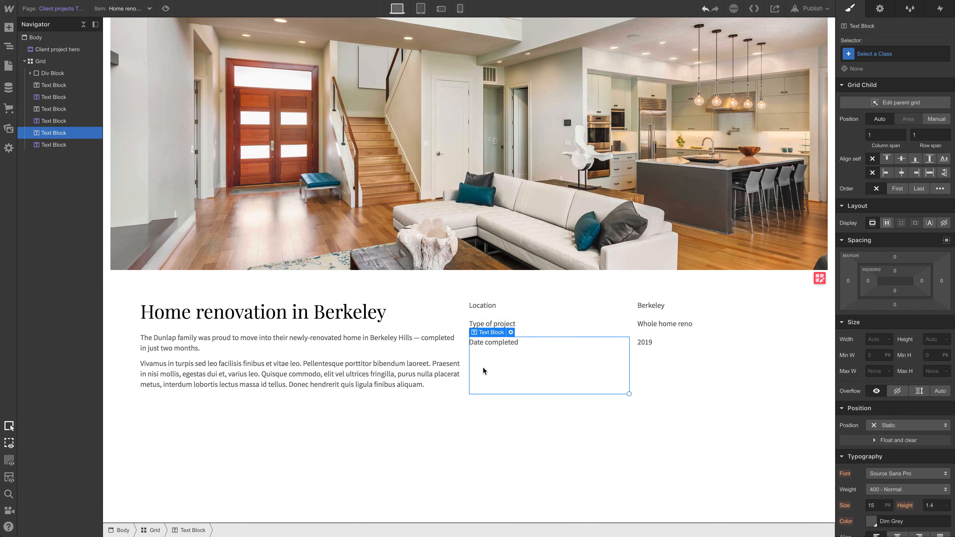
left_click(379, 328)
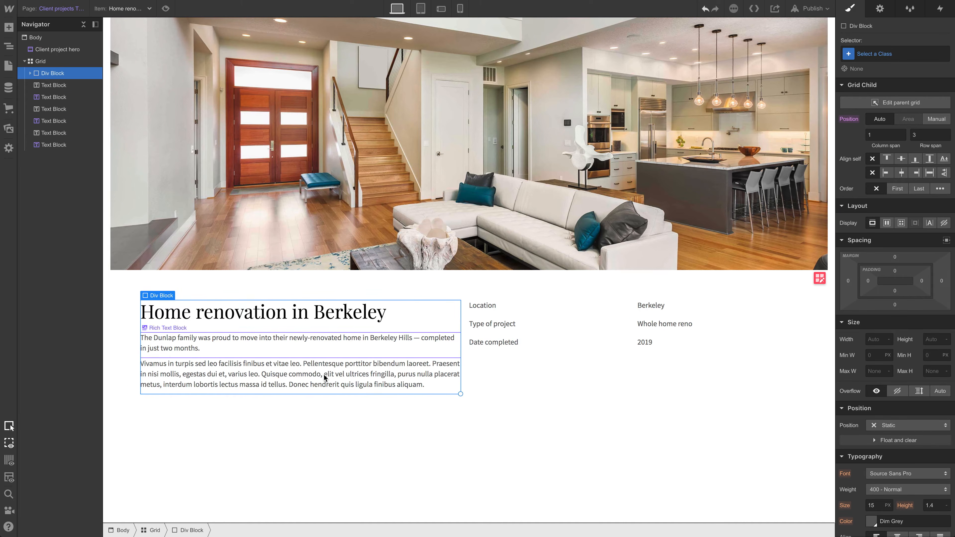
left_click(517, 348)
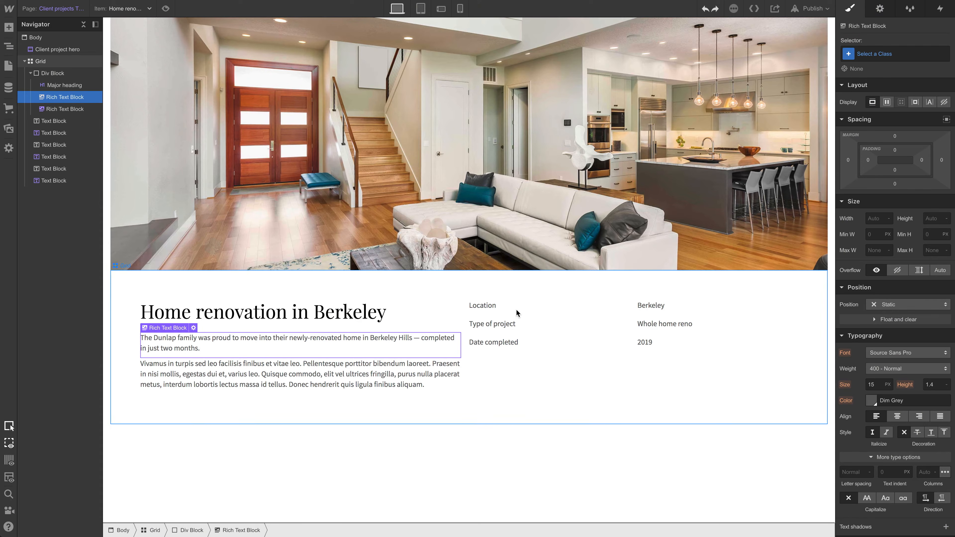
left_click(514, 310)
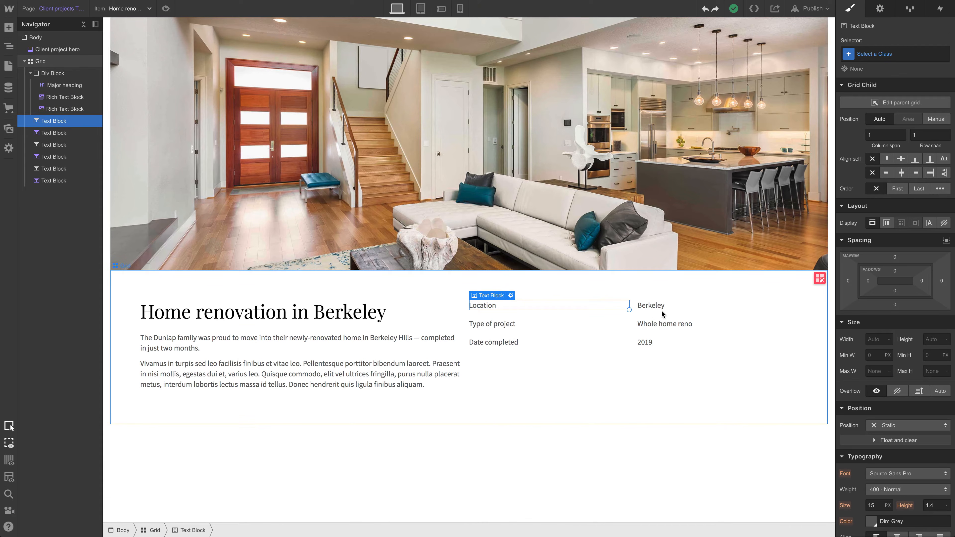
Step: Move the Major heading out of the Div Block to be the grid's first child, and span it across all three columns
left_click(297, 316)
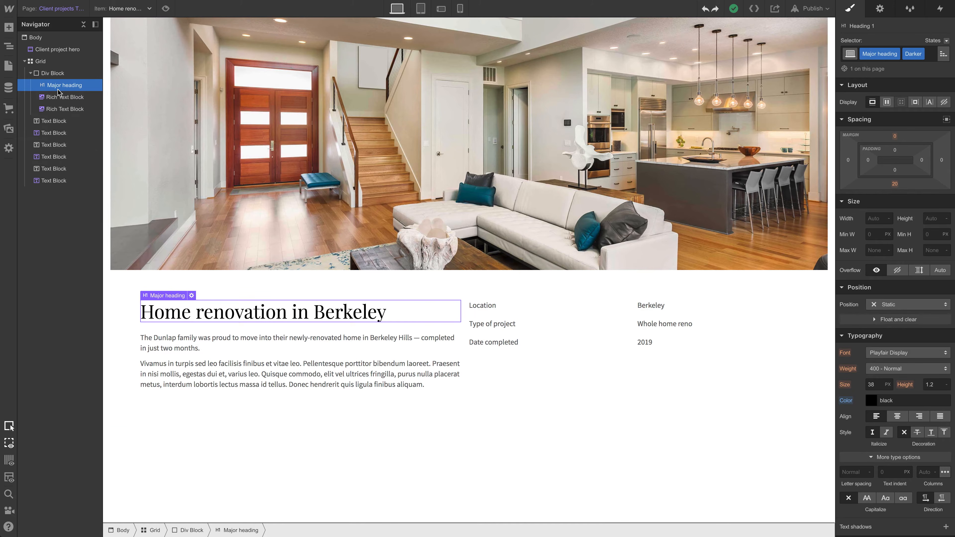
left_click_drag(57, 90, 53, 73)
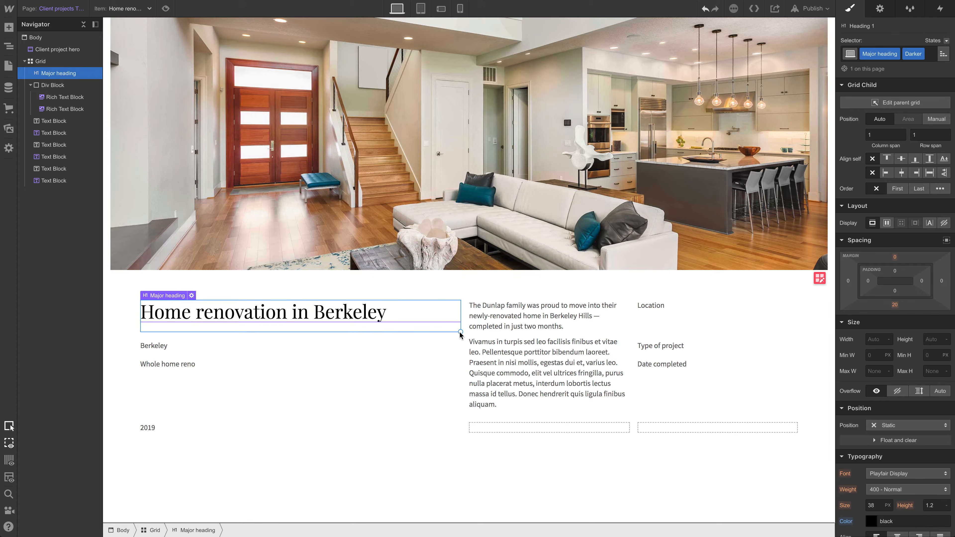
left_click_drag(460, 332, 712, 323)
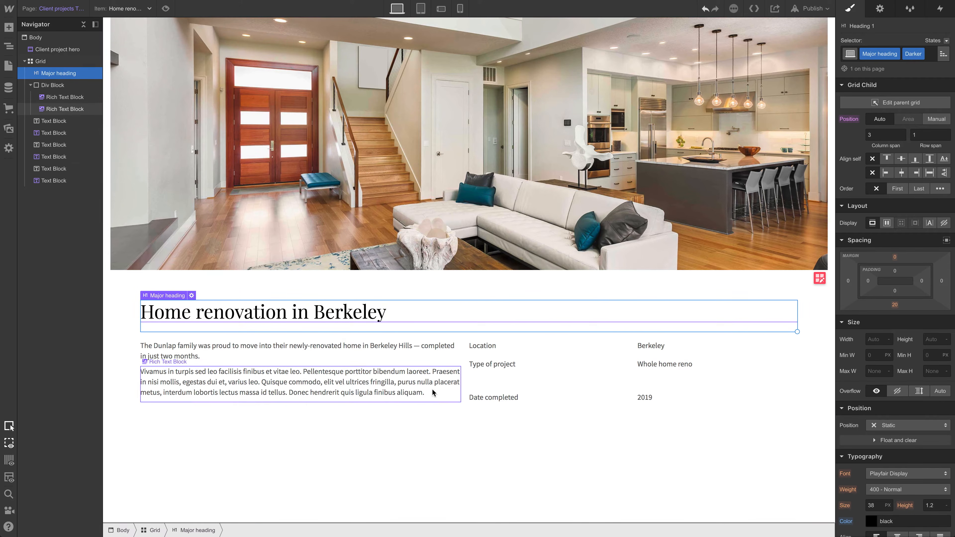
Step: Widen the grid's first column to 3.5 FR and finish editing the grid
left_click(820, 278)
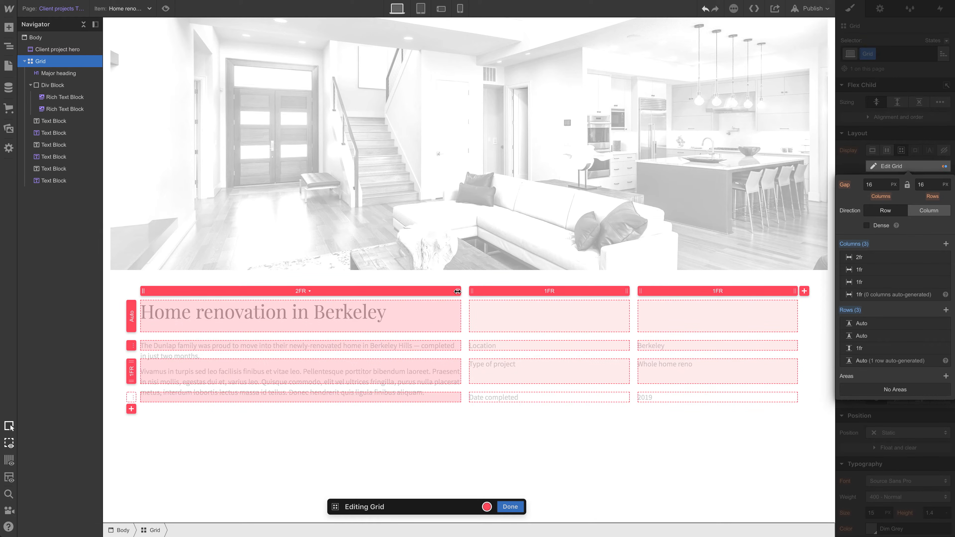
left_click_drag(457, 291, 539, 295)
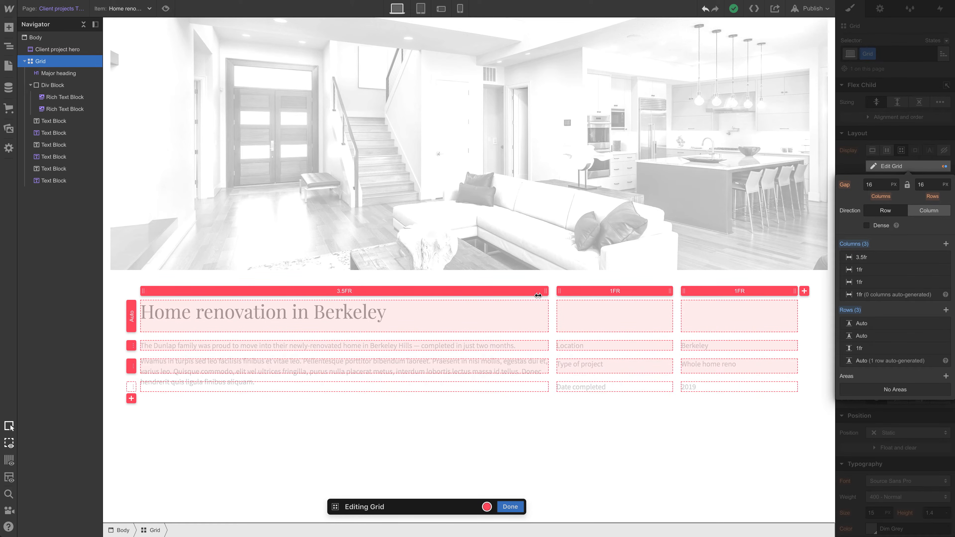
left_click(512, 506)
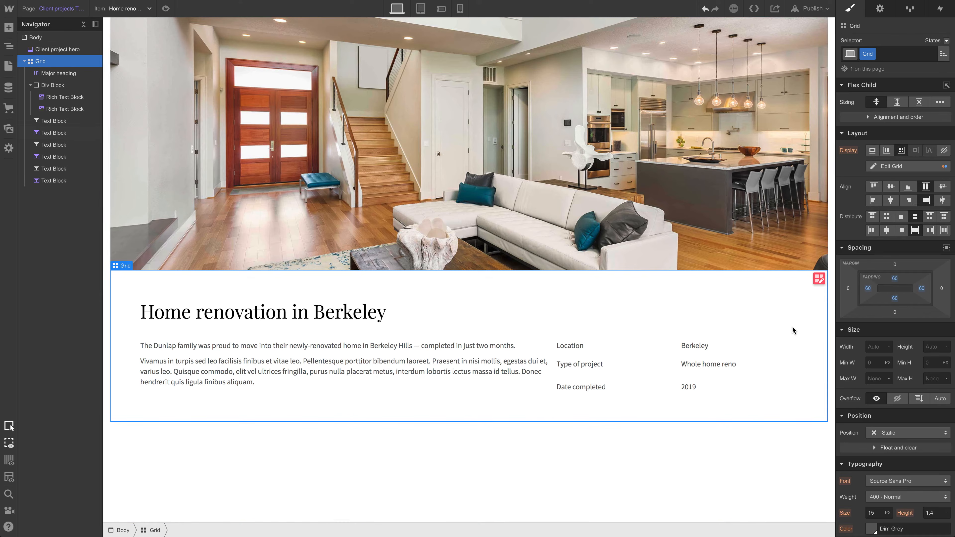
Step: Give the Div Block that holds the two Rich Text Blocks a new class named "Client project content"
left_click(424, 343)
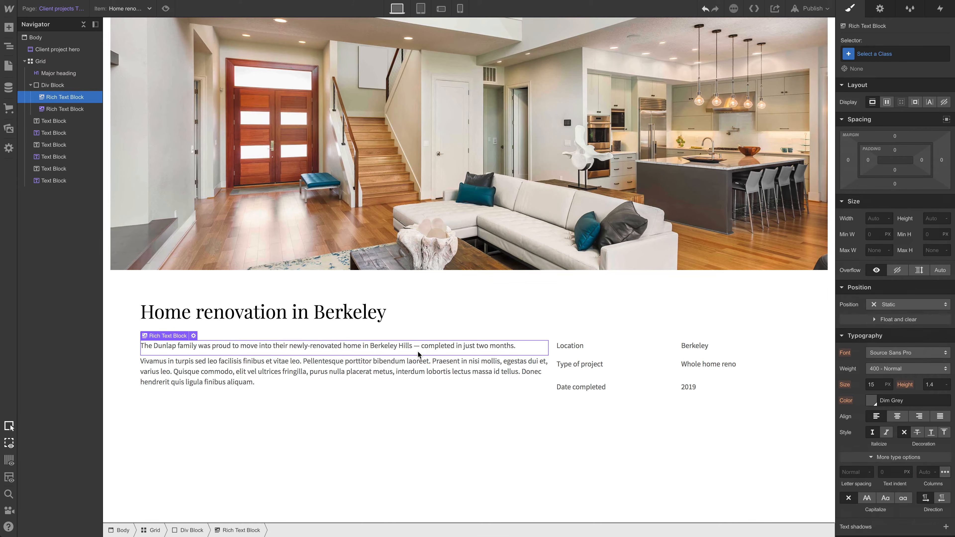
left_click(73, 86)
left_click(864, 55)
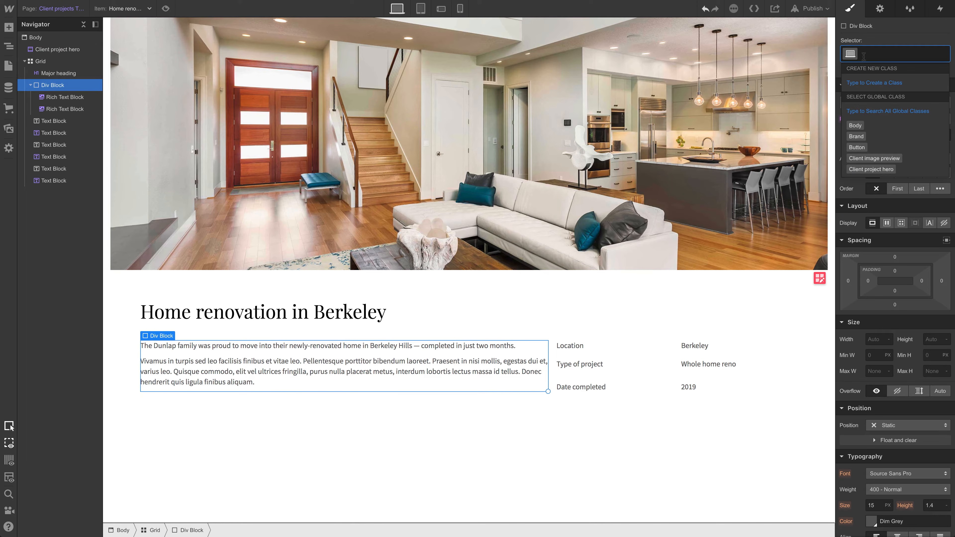
type("C")
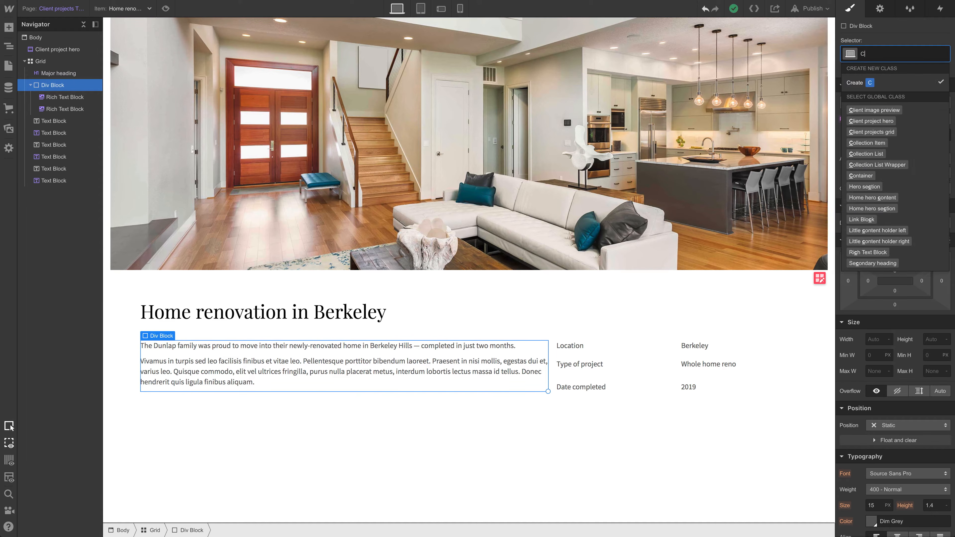
type("lient project c")
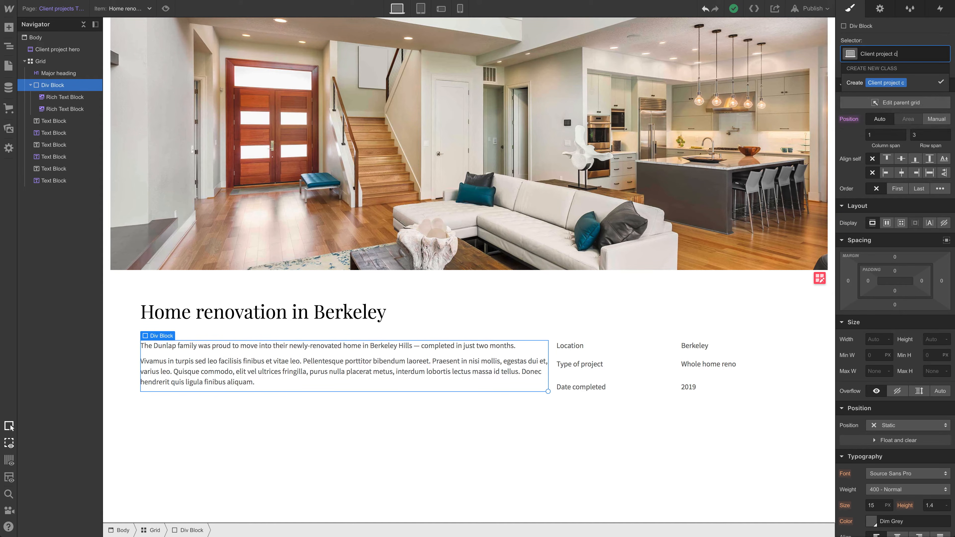
type("ontent")
key("Return")
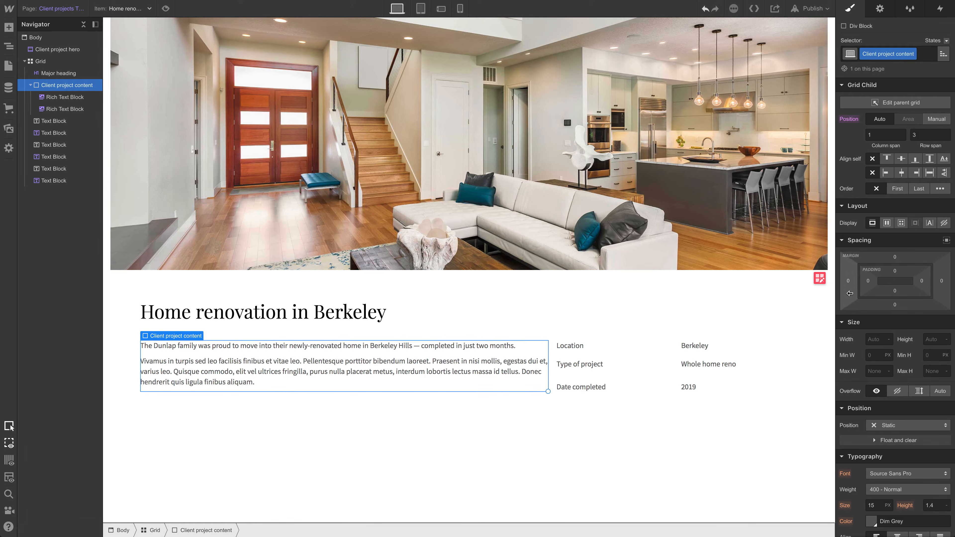
Step: Set the width of the Client project content block to 70%
left_click(879, 344)
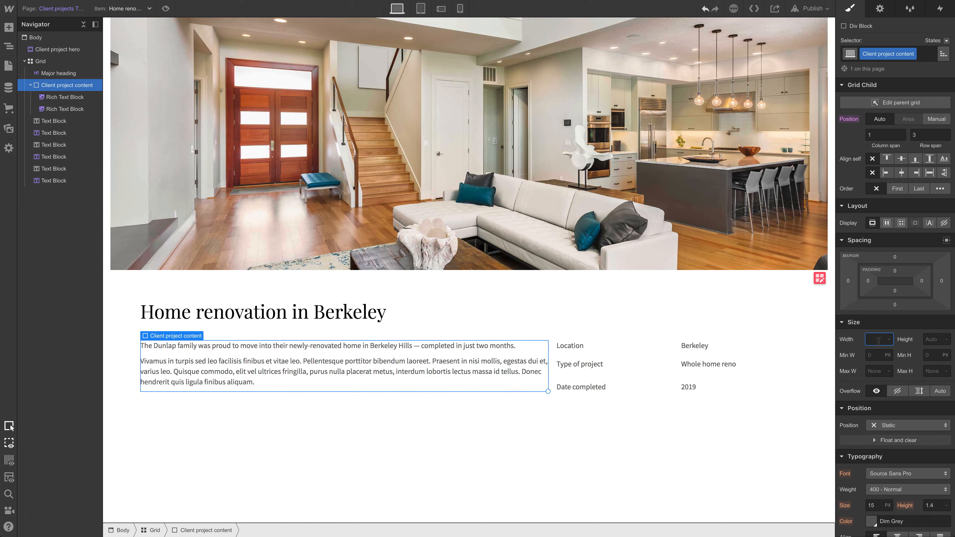
type("60%")
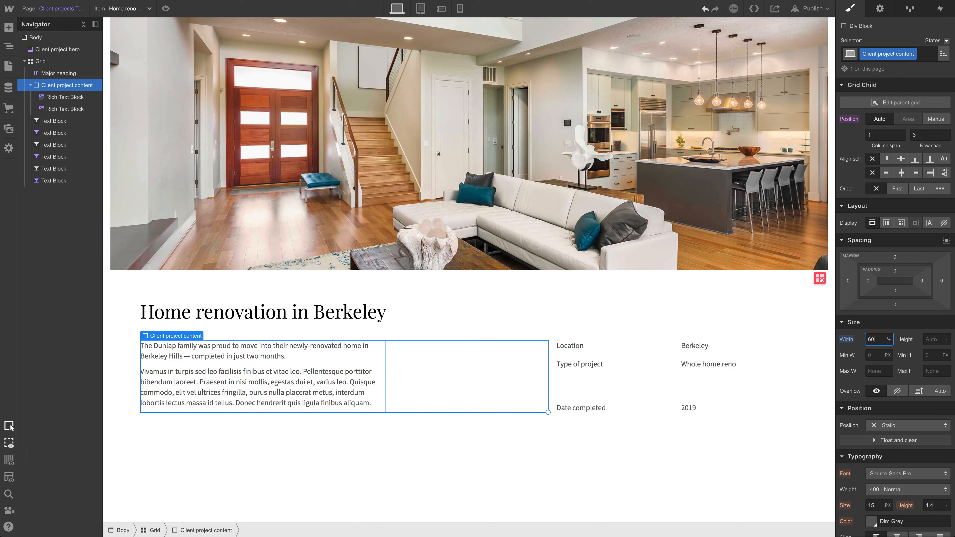
key("shift+Up")
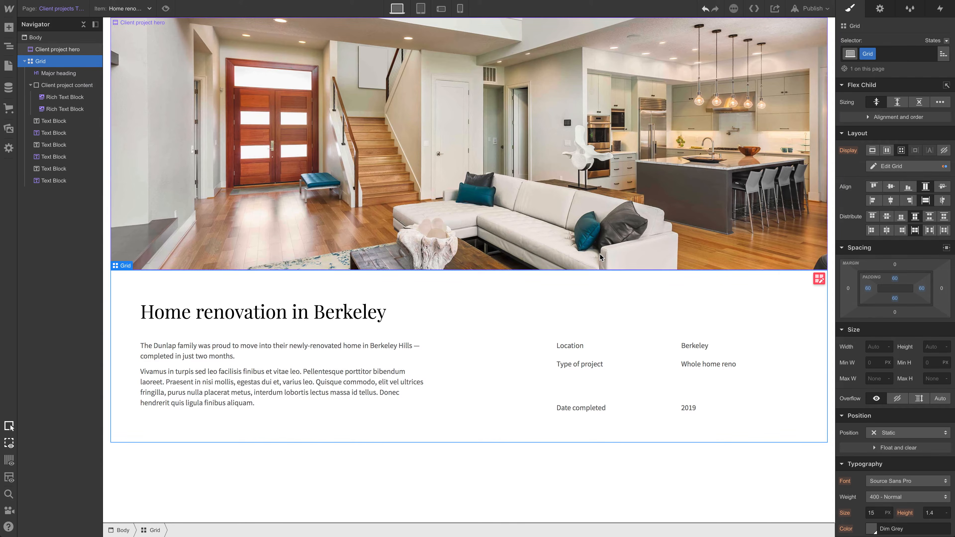
Step: Reopen the grid for editing and set the height of its third row to Auto
left_click(577, 347)
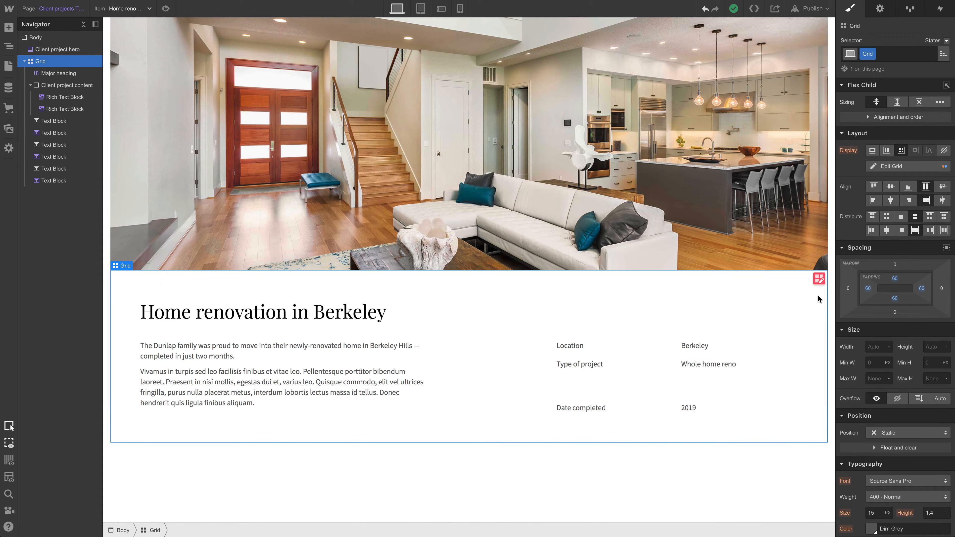
left_click(820, 280)
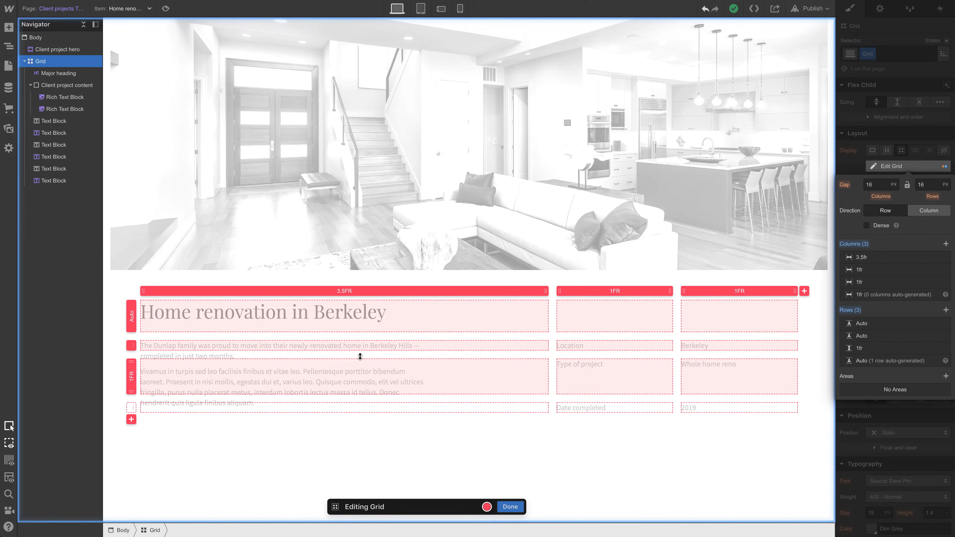
left_click(131, 376)
type("au")
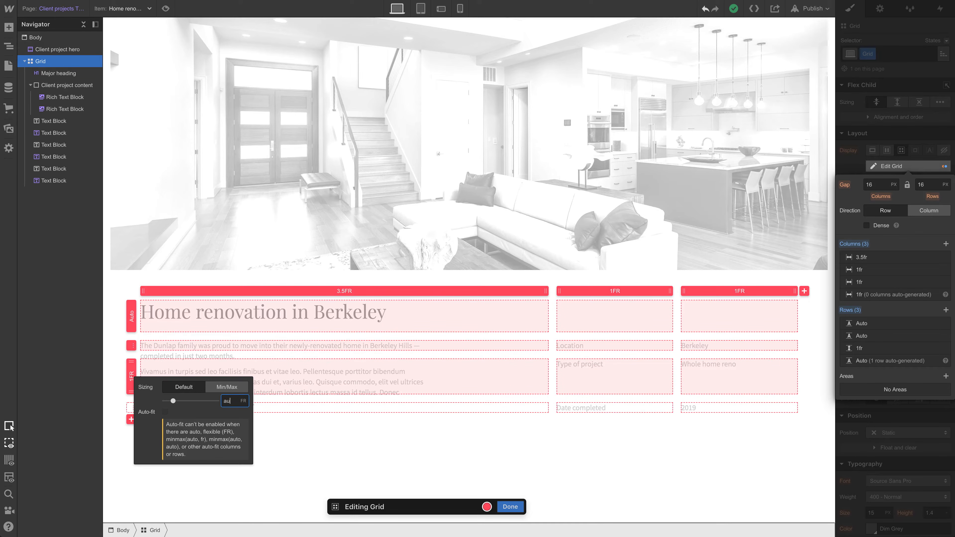
type("to")
key("Return")
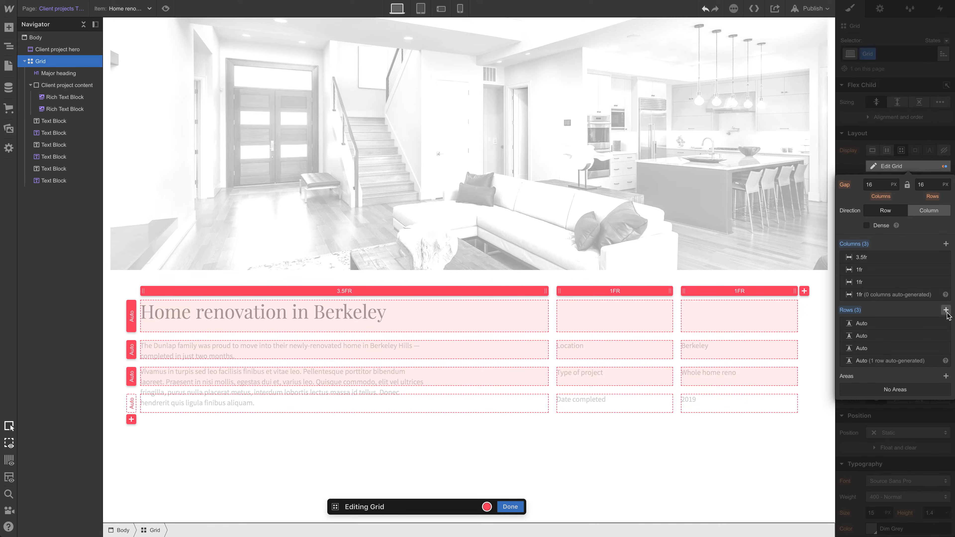
Step: Add a fourth row to the grid, set its height to 1 FR and finish editing the grid
left_click(947, 310)
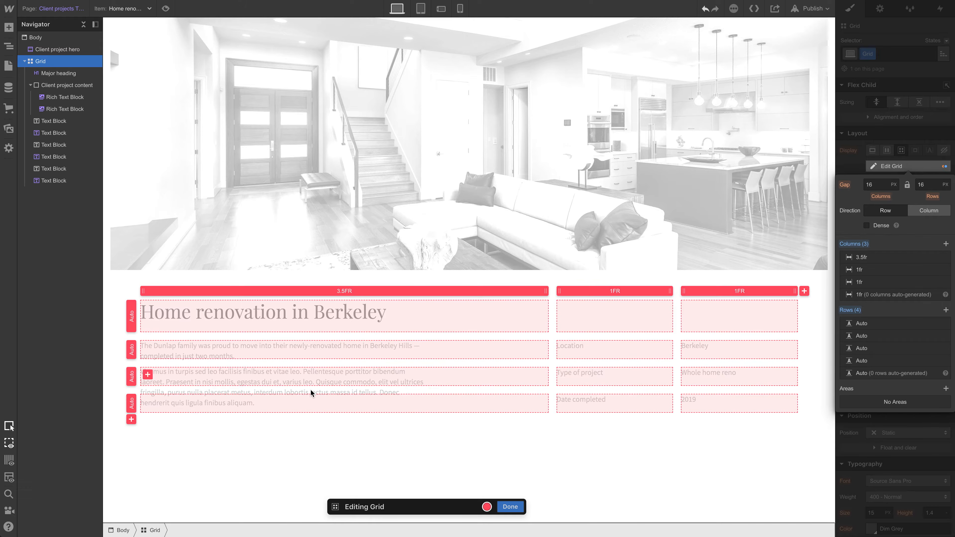
left_click(132, 405)
type("1fr")
key("Return")
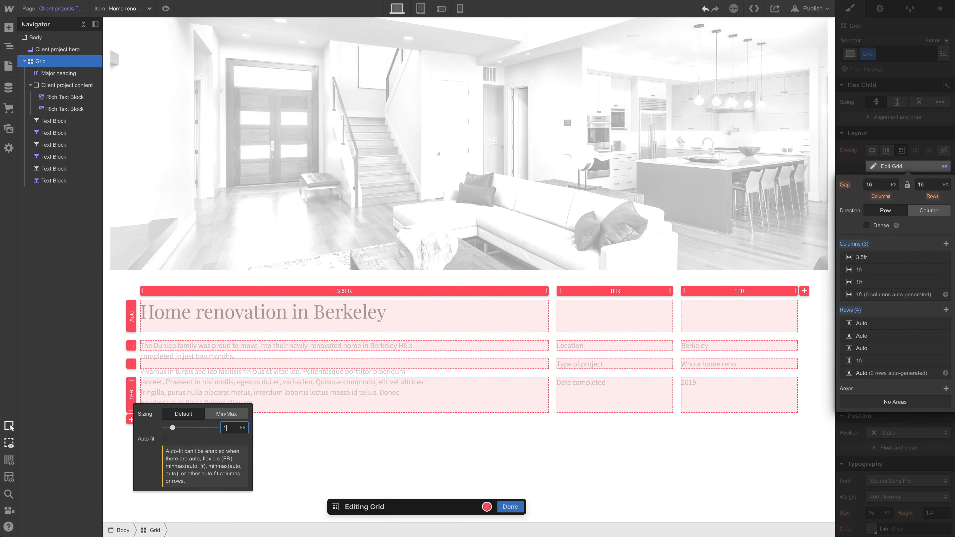
left_click(521, 506)
left_click(521, 506)
left_click(547, 496)
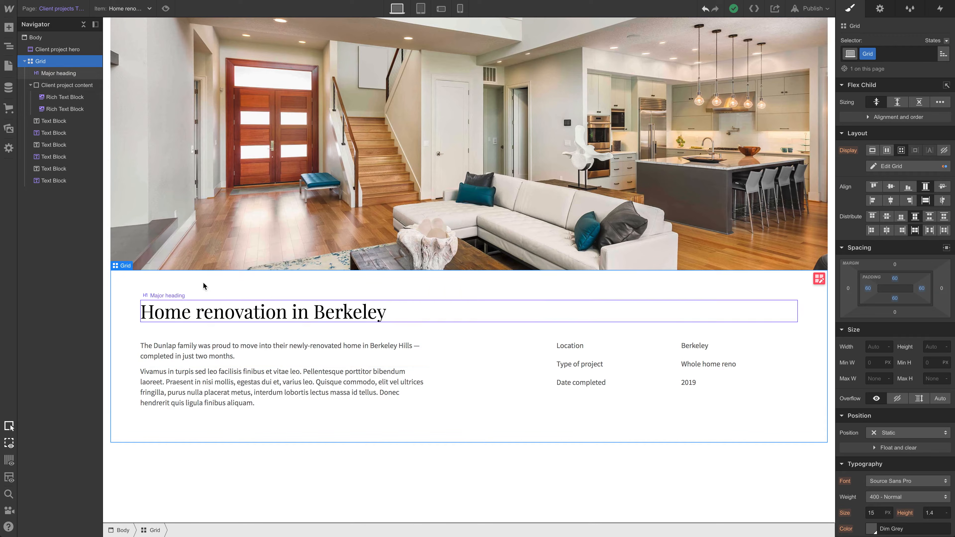
Step: Add a Paragraph as the last child of Client project content and get its text from the Client testimonial field
left_click(10, 31)
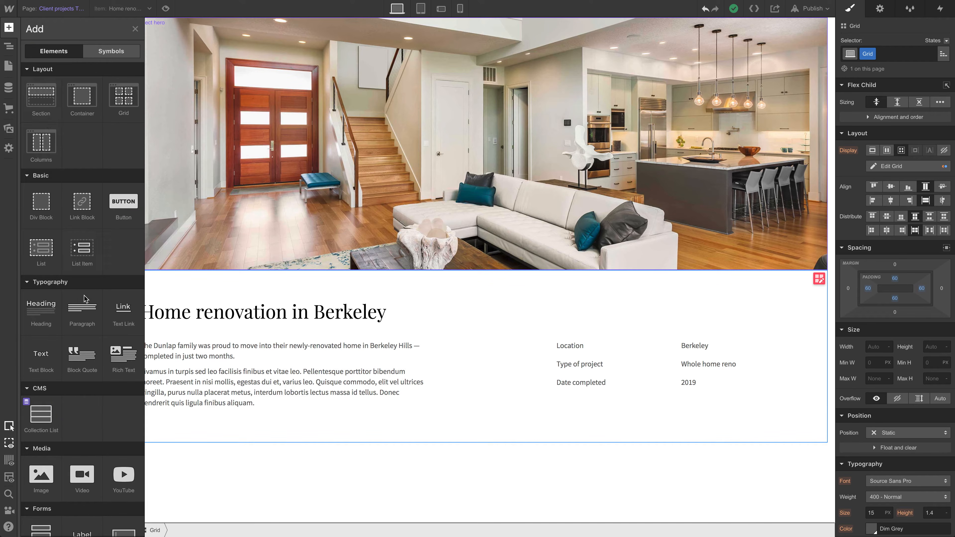
left_click_drag(79, 314, 61, 128)
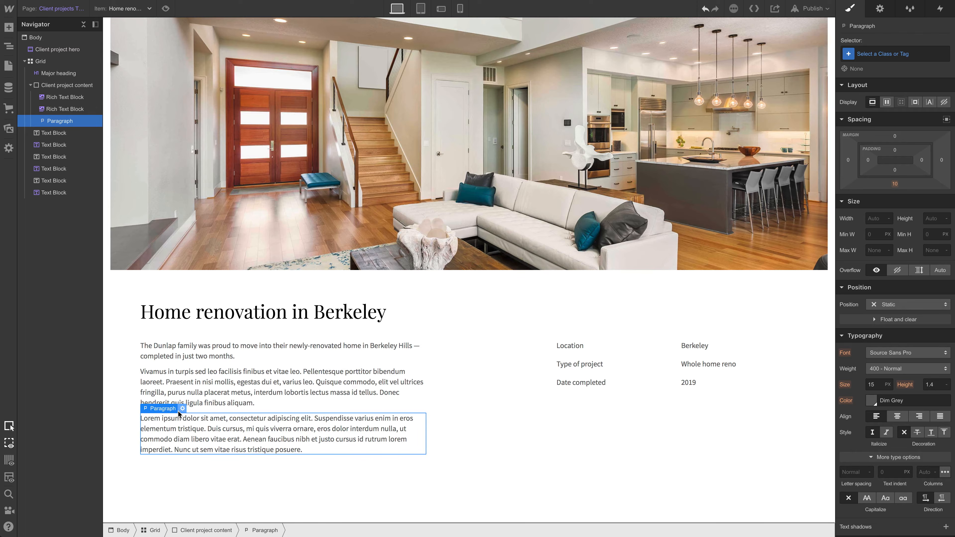
left_click(182, 409)
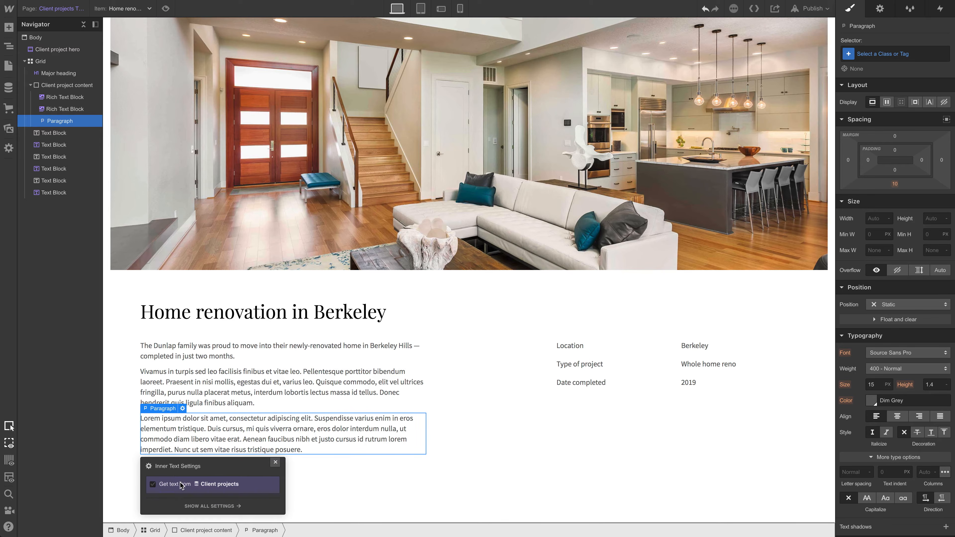
left_click_drag(188, 466, 274, 325)
left_click(265, 346)
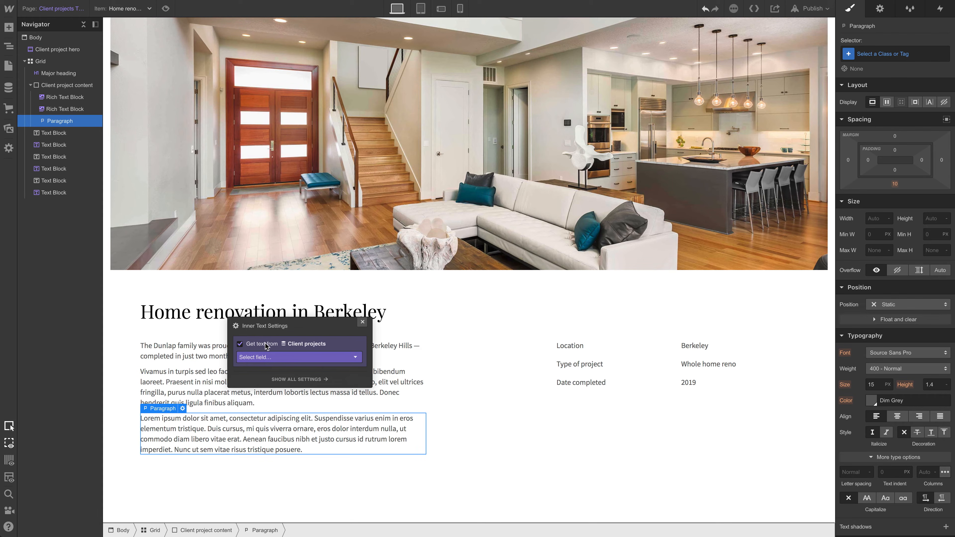
left_click(287, 362)
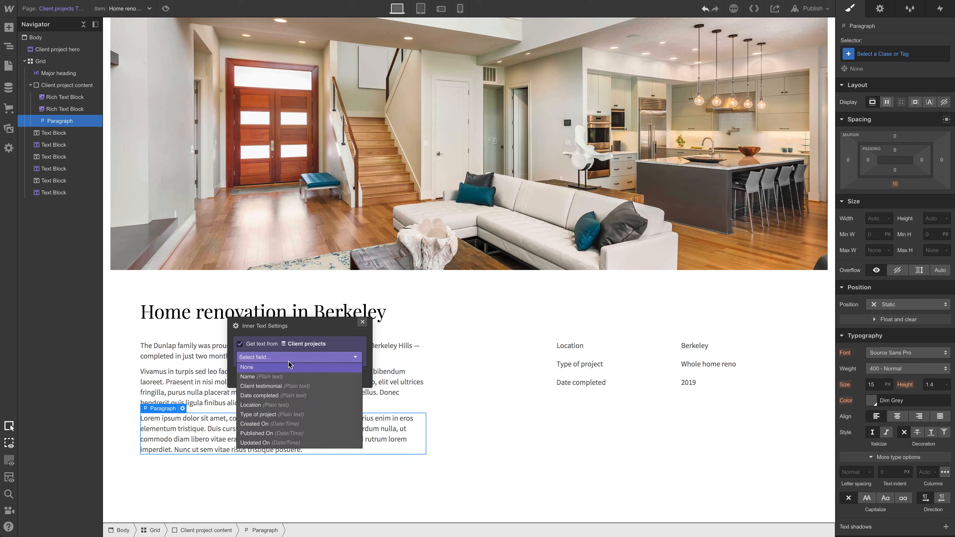
left_click(292, 386)
left_click(363, 323)
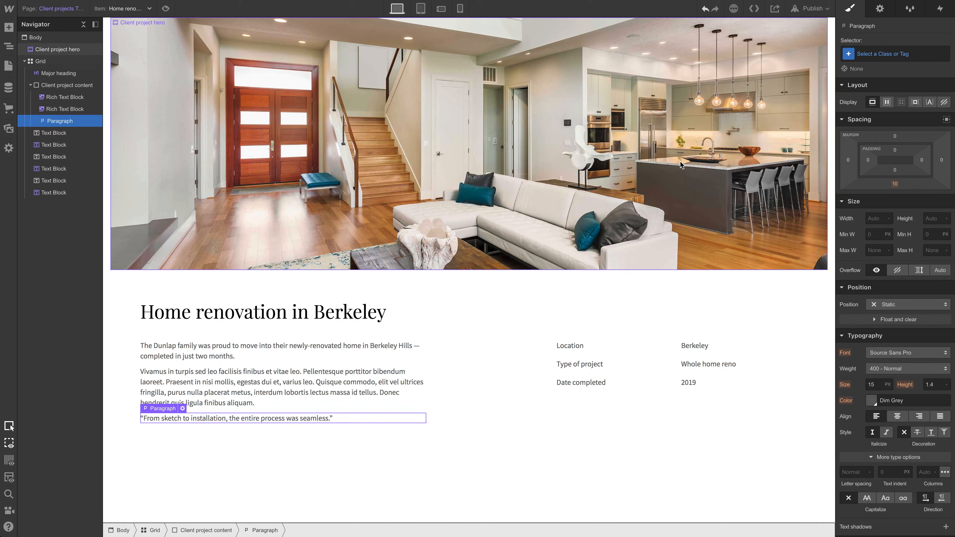
Step: Give the testimonial Paragraph a new class named "Testimonial highlight"
left_click(857, 54)
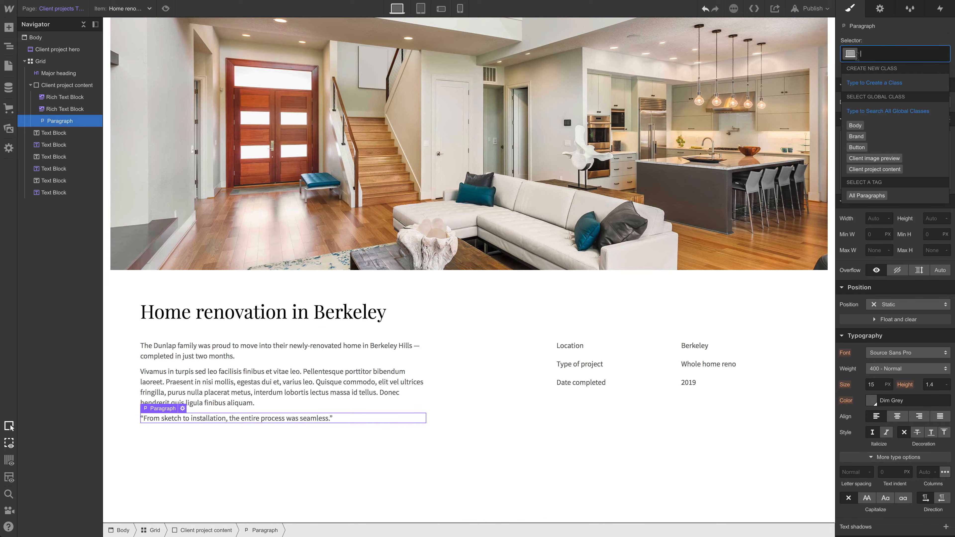
type("Test")
key("Down")
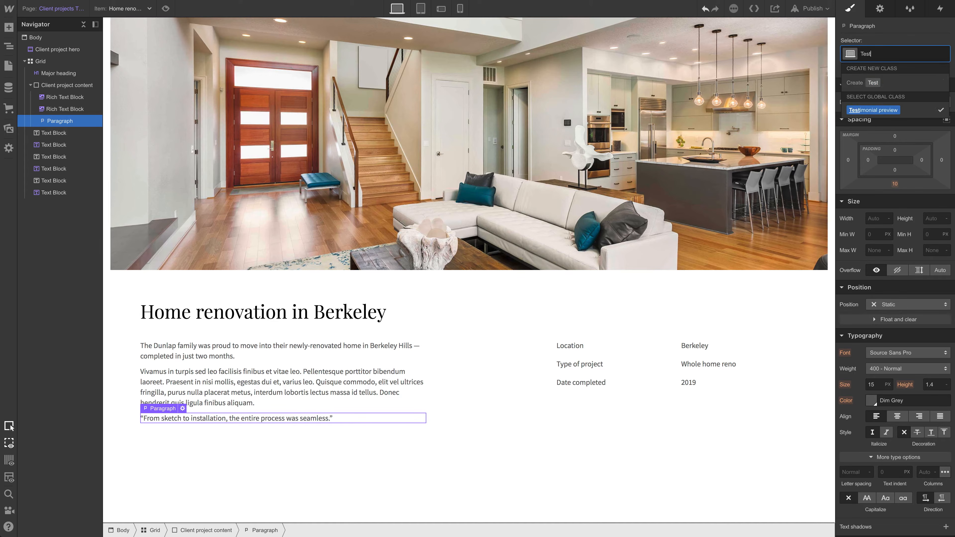
type("imo")
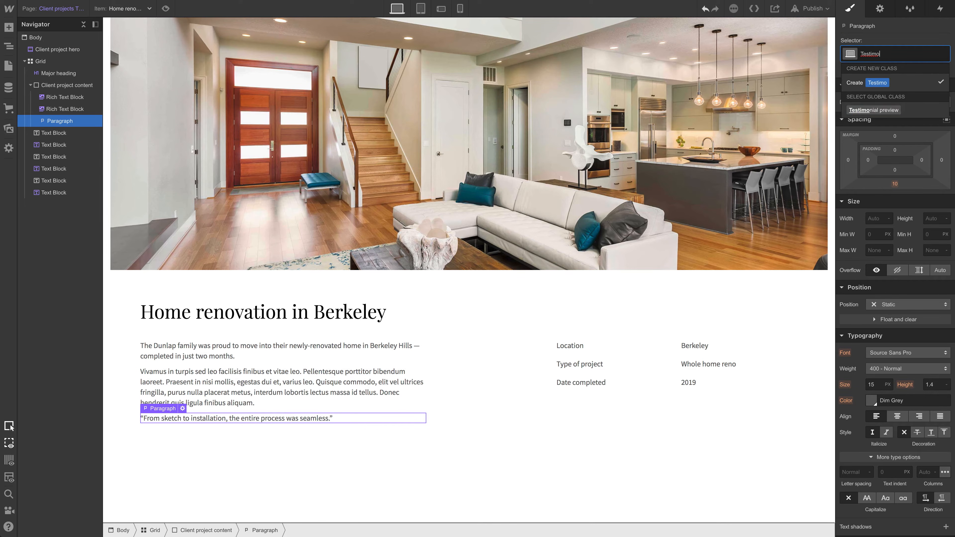
type("nial highligh")
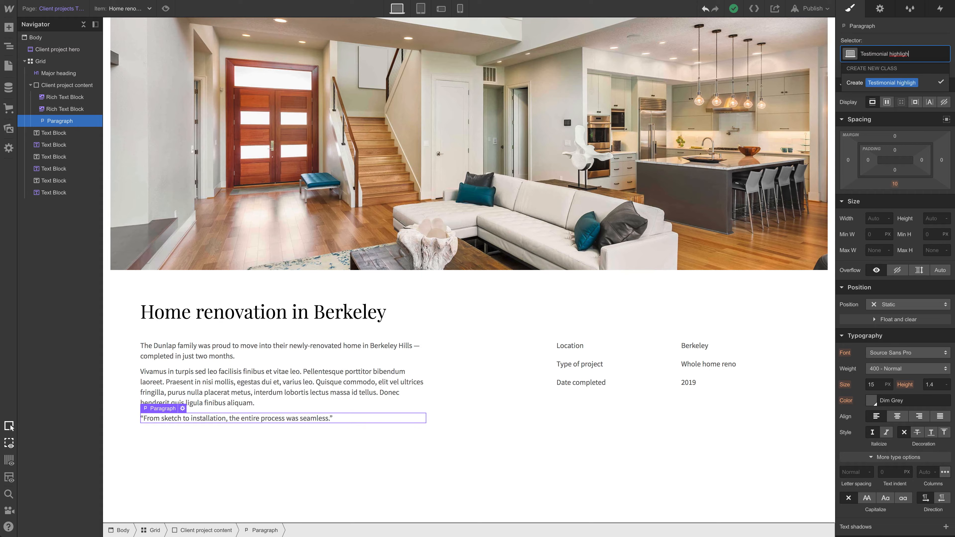
type("t")
key("Return")
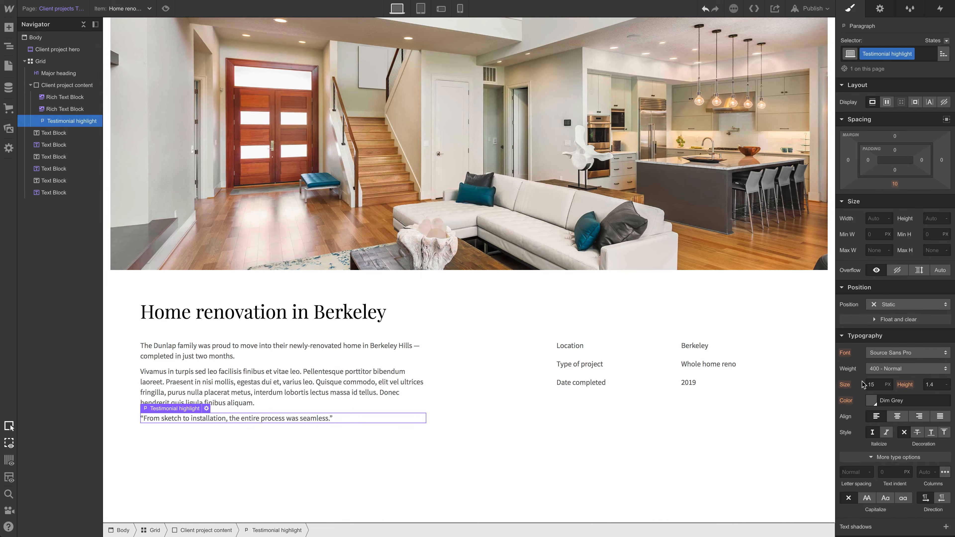
Step: Style the testimonial Paragraph with 700 - Bold weight, italics and a 10 px top margin
left_click(892, 370)
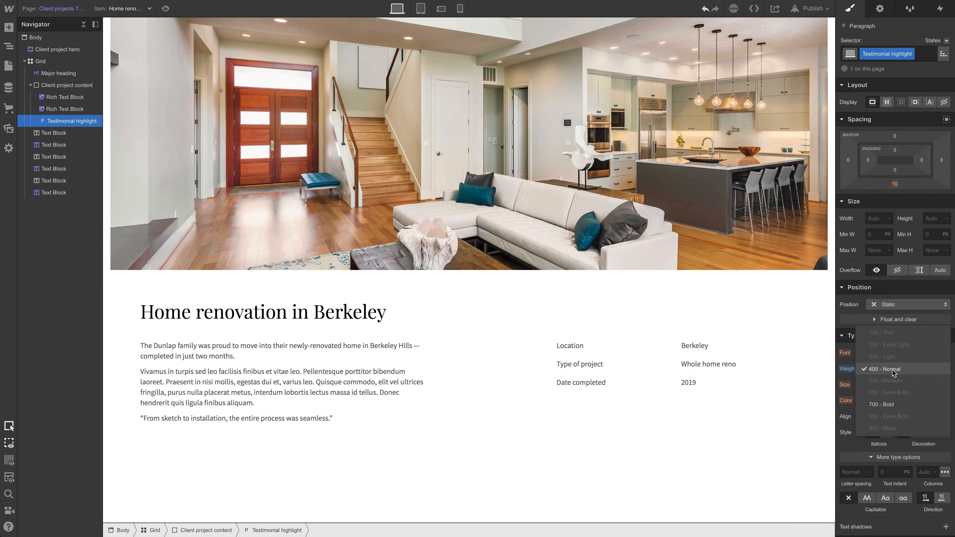
left_click(893, 404)
left_click(888, 433)
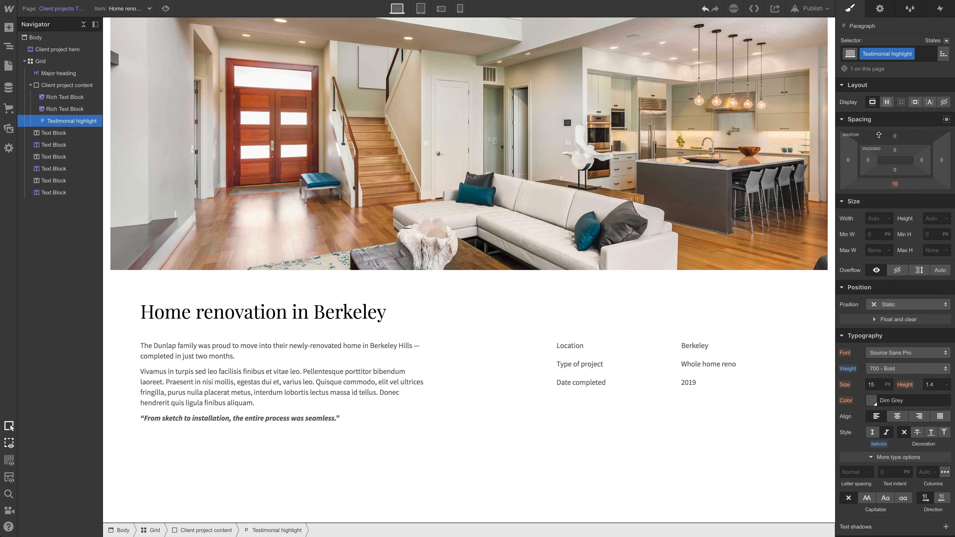
left_click_drag(879, 135, 881, 125)
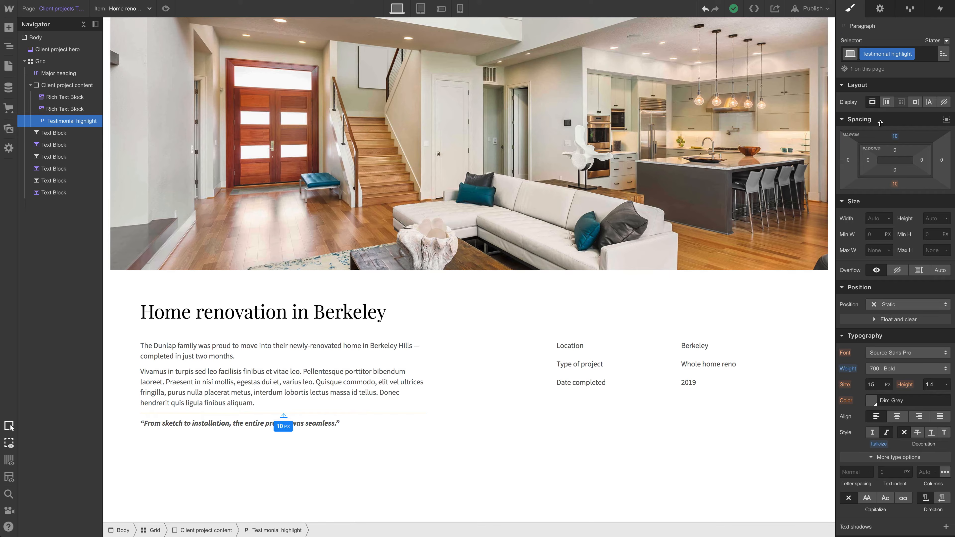
left_click(348, 363)
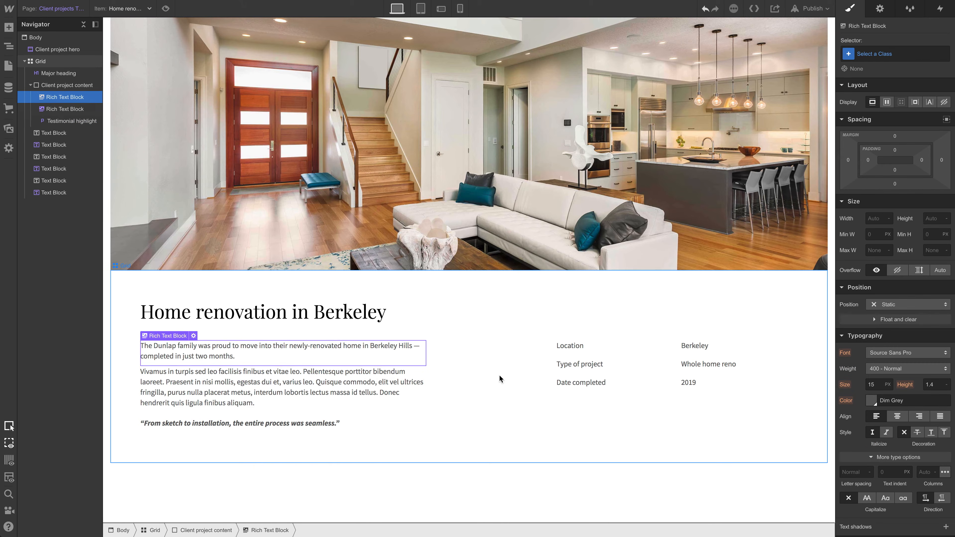
left_click(371, 319)
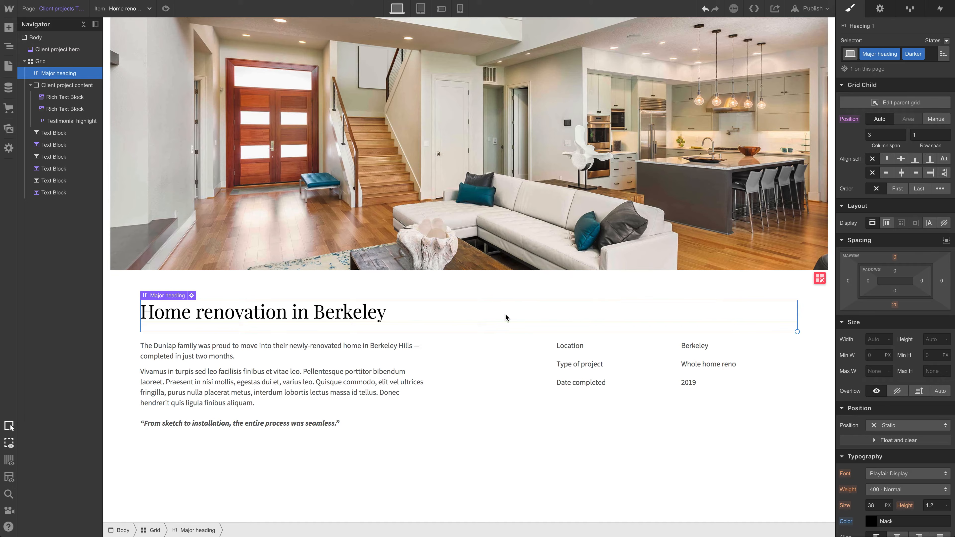
left_click(215, 345)
left_click(210, 381)
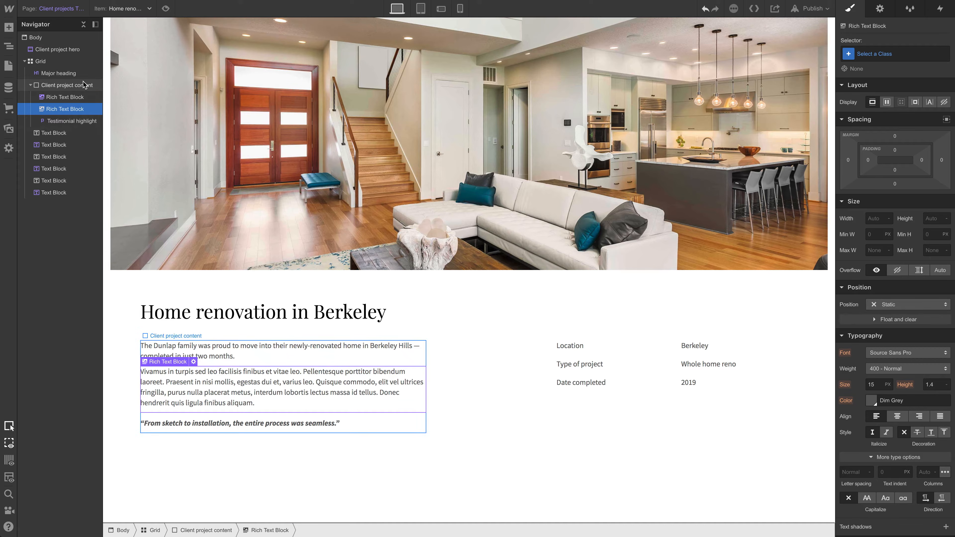
Step: Try an 80% width and several other widths on the Client project content div, ending back at 70%
left_click(73, 86)
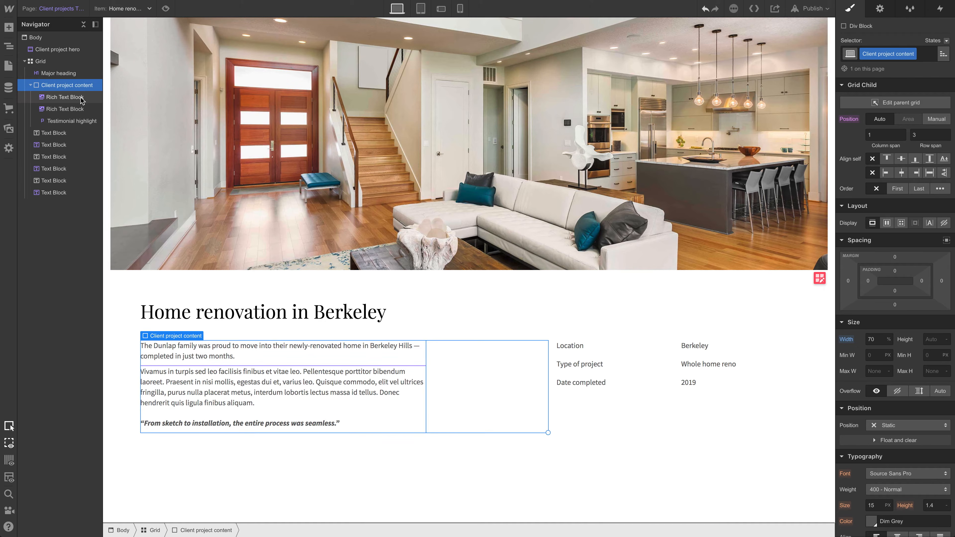
left_click(233, 424)
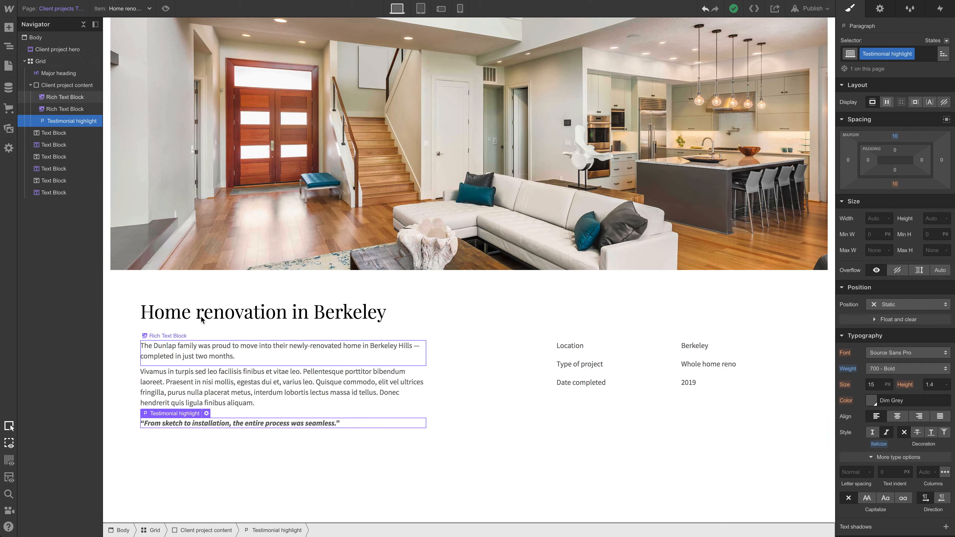
left_click(56, 85)
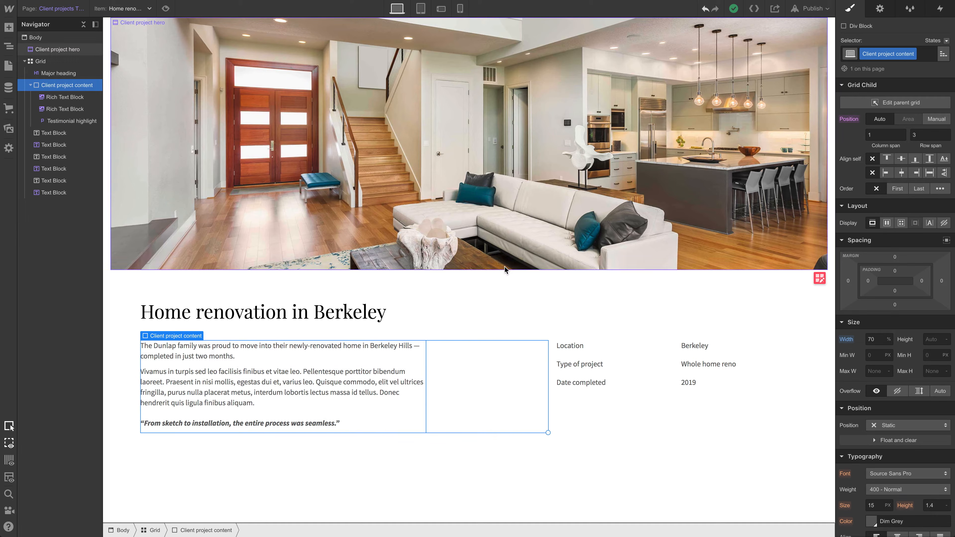
left_click(878, 340)
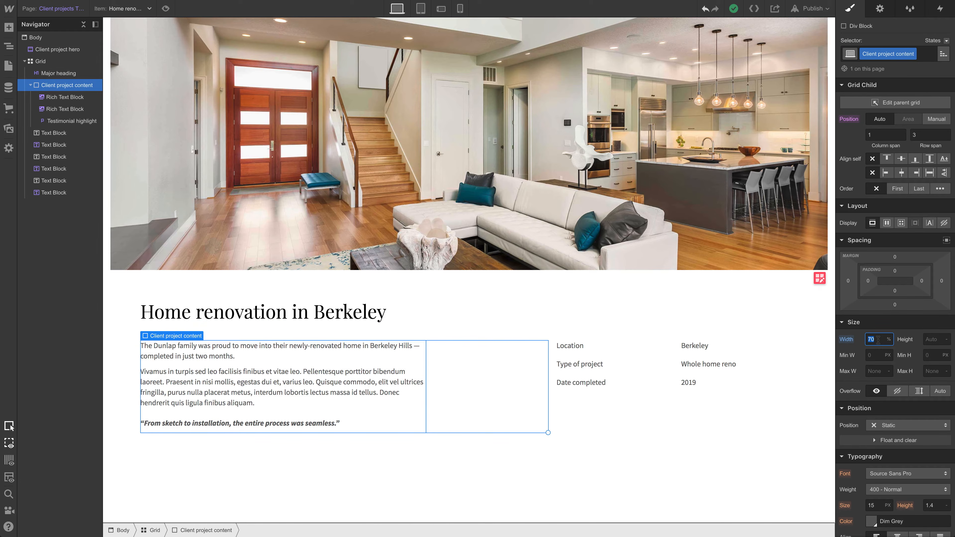
type("80")
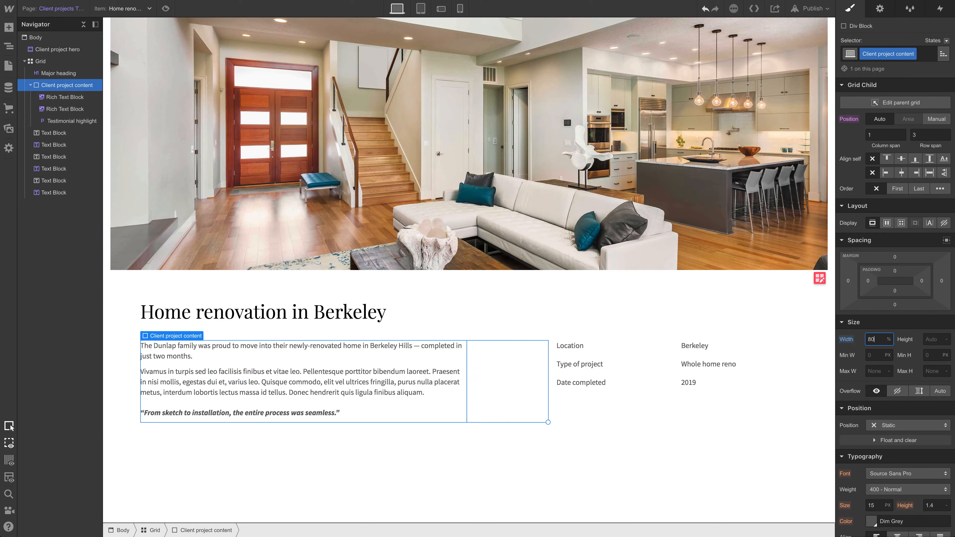
key("shift+Down")
key("shift+Down")
key("shift+Down")
key("shift+Down")
key("shift+Up")
key("shift+Up")
key("shift+Up")
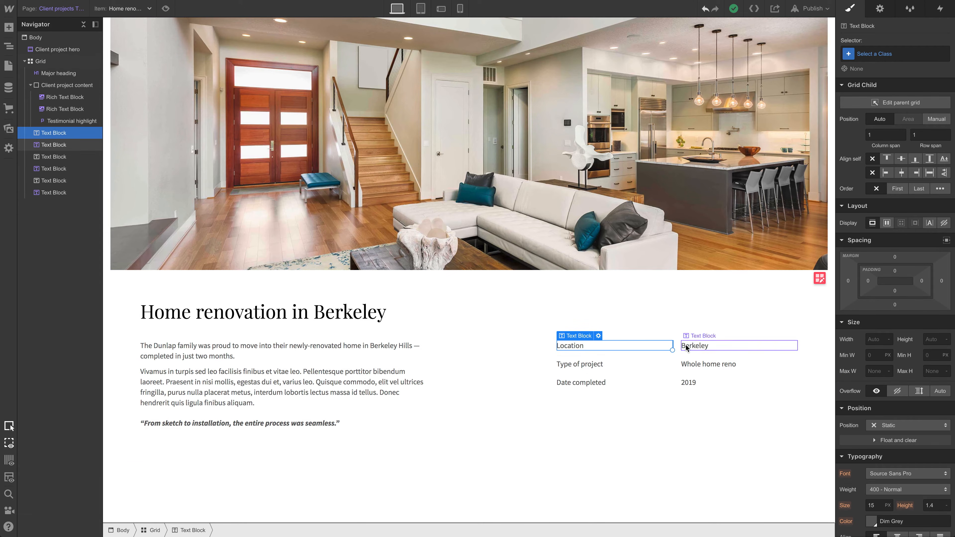
left_click(717, 346)
left_click(705, 364)
left_click(695, 383)
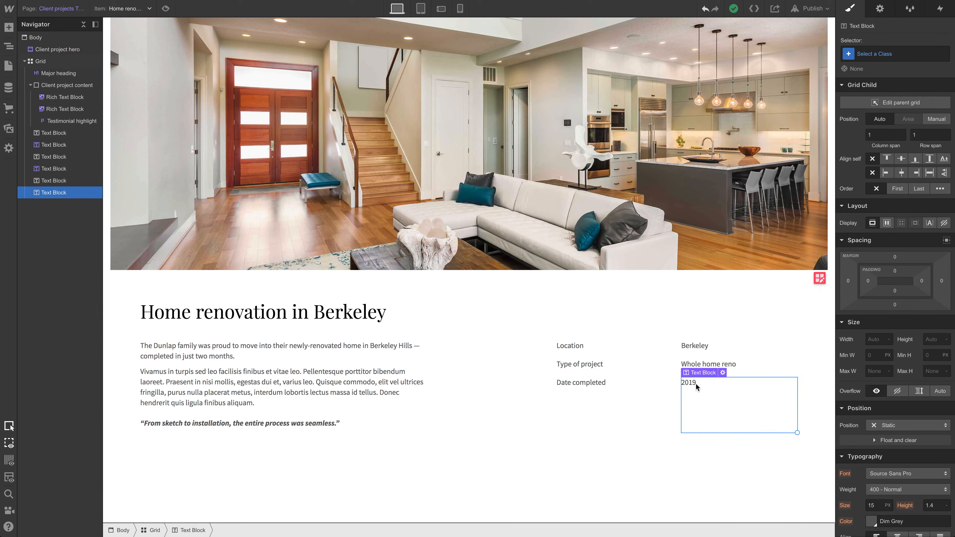
Step: Give the Location text block a new class named "Content label" and set its text to all caps
left_click(600, 347)
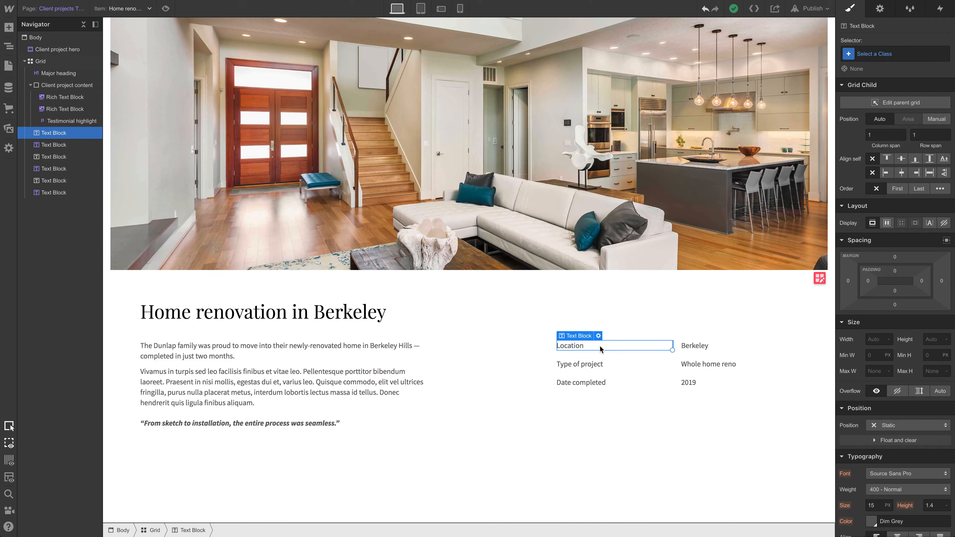
left_click(879, 56)
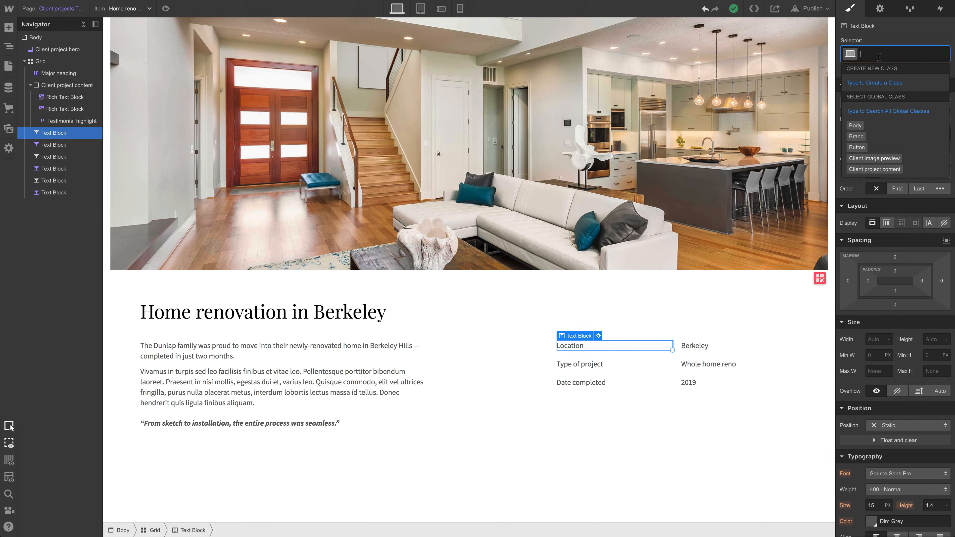
type("Content label")
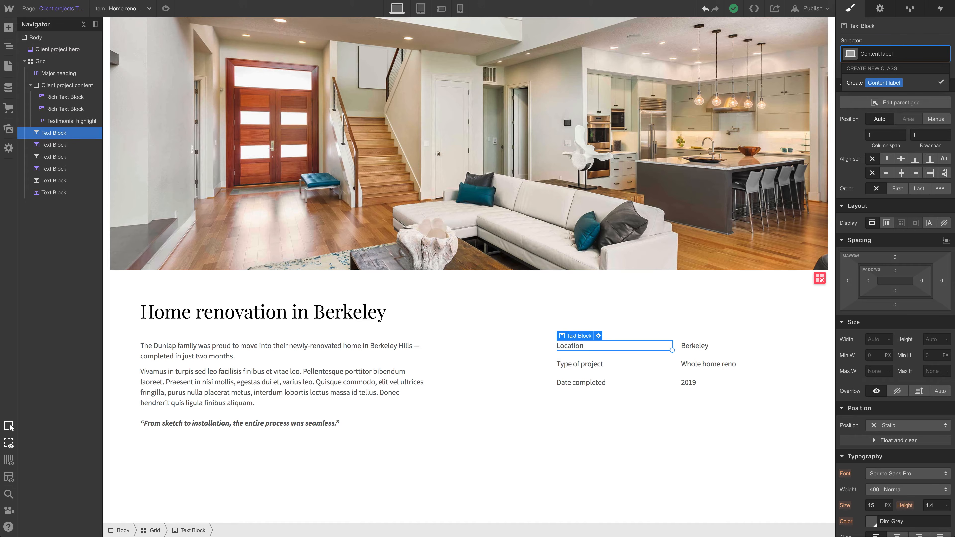
key("Return")
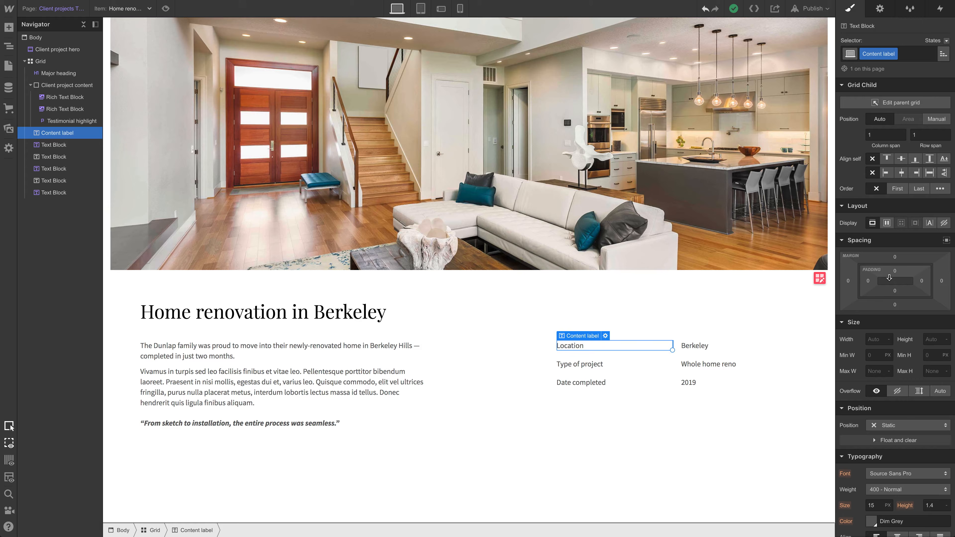
scroll(889, 277, "down", 5)
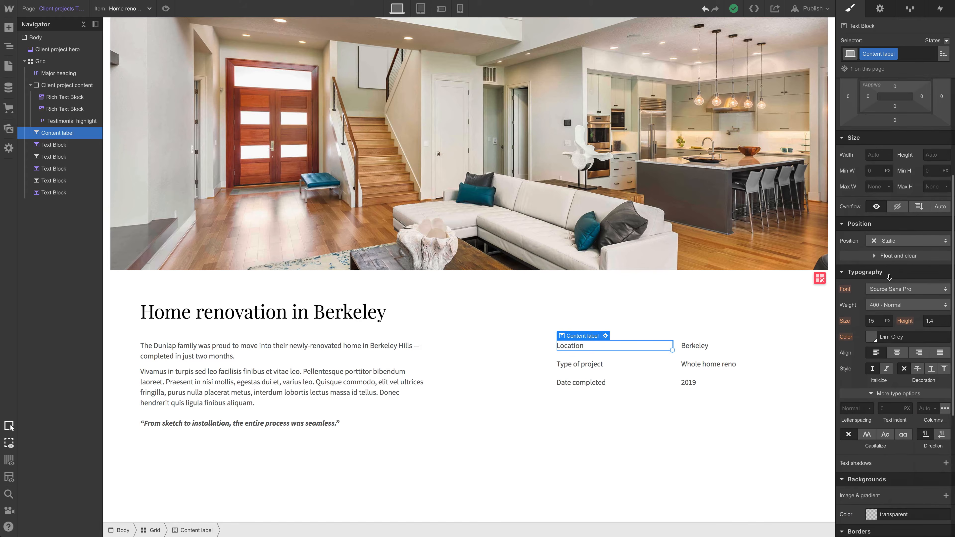
scroll(889, 277, "down", 2)
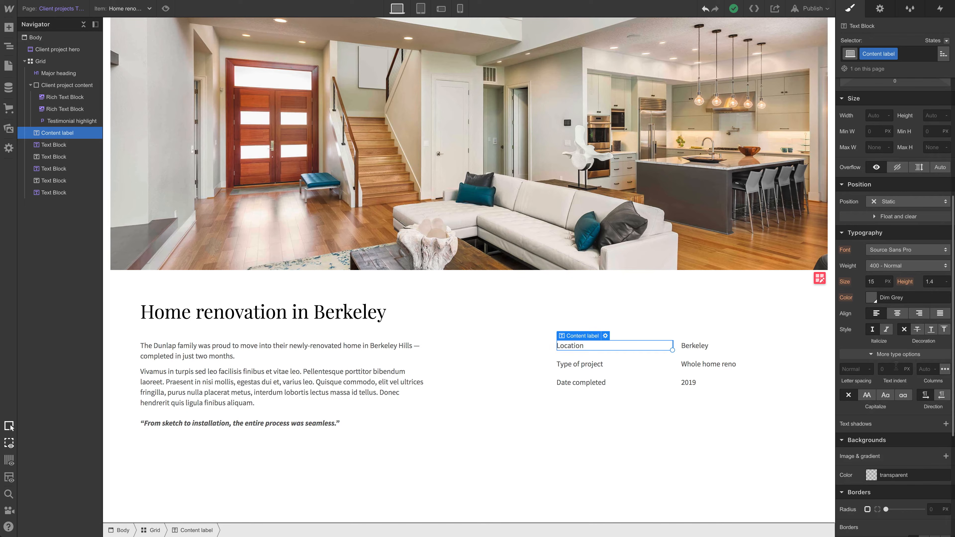
left_click(867, 395)
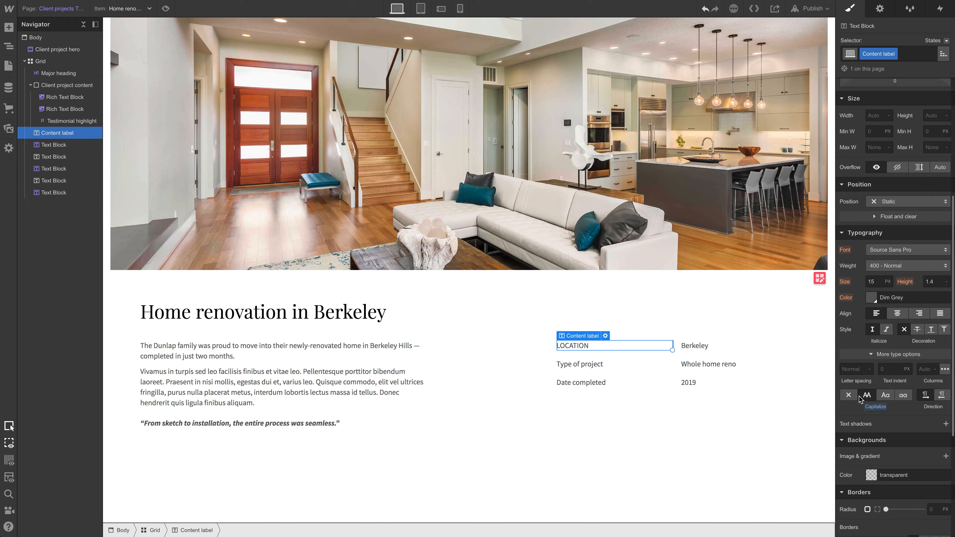
Step: Apply the existing Content label class to the "Type of project" text block
left_click(619, 362)
left_click(867, 49)
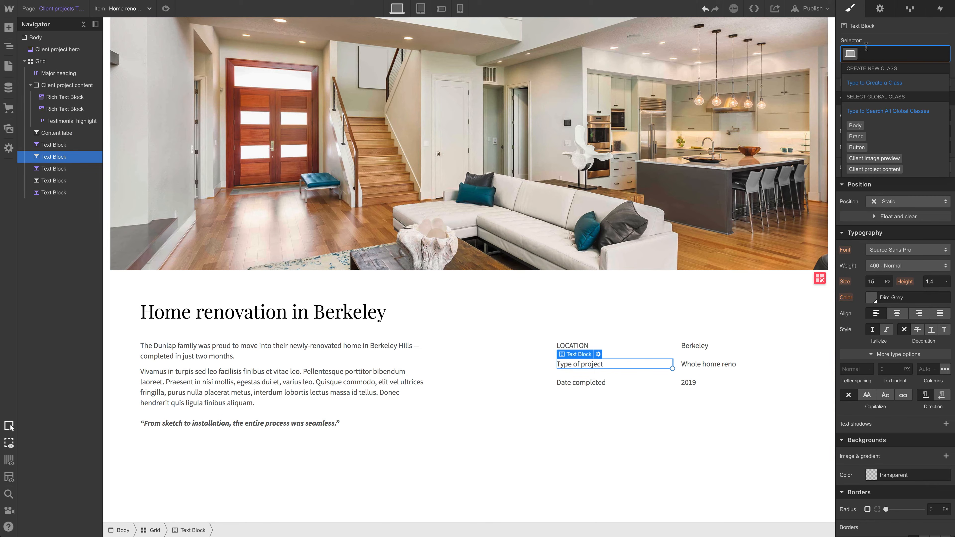
type("cont")
key("Down")
key("Down")
key("Return")
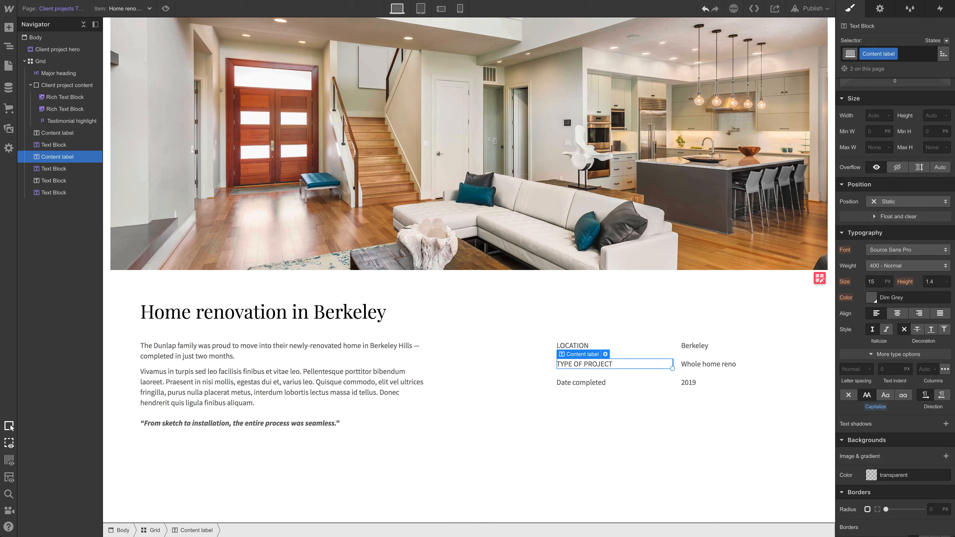
Step: Apply the existing Content label class to the "Date completed" text block
left_click(592, 383)
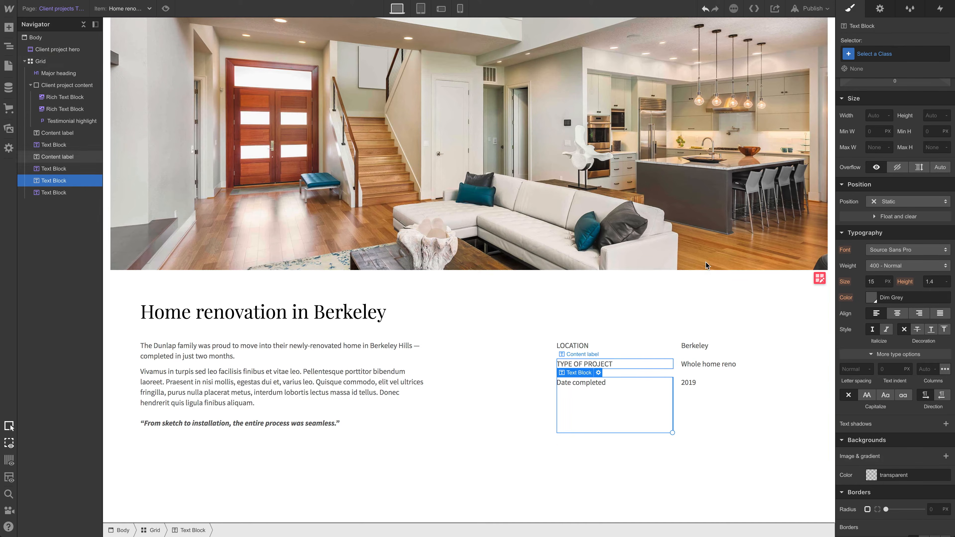
left_click(892, 56)
type("content")
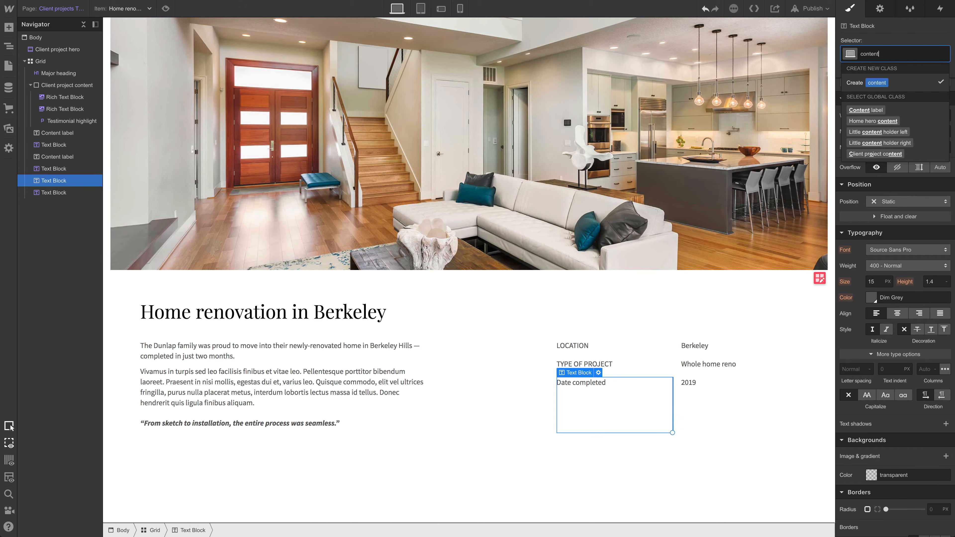
key("Down")
key("Return")
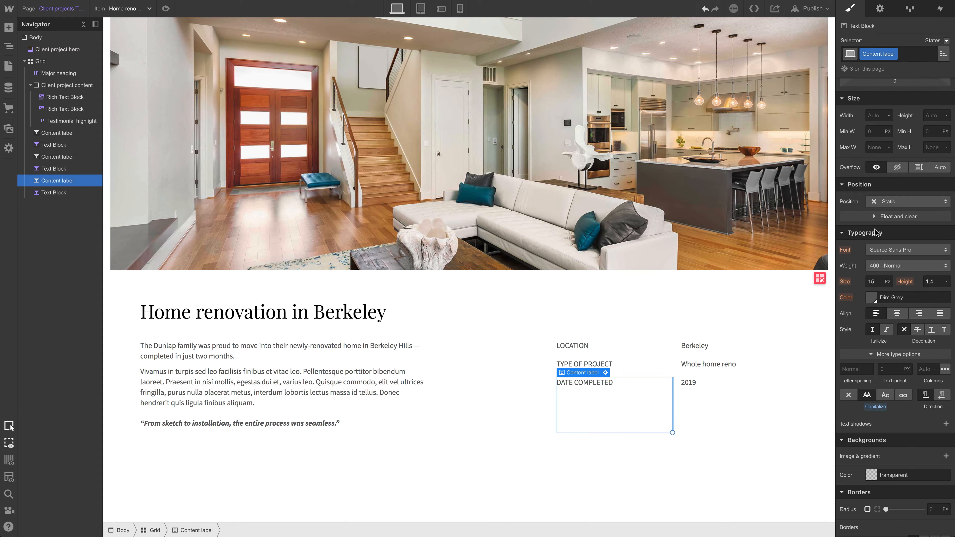
Step: Style the Content label class with a 13 px font size, 1 px letter spacing and the light grey text color #9e9e9e
left_click(882, 283)
key("Down")
key("Down")
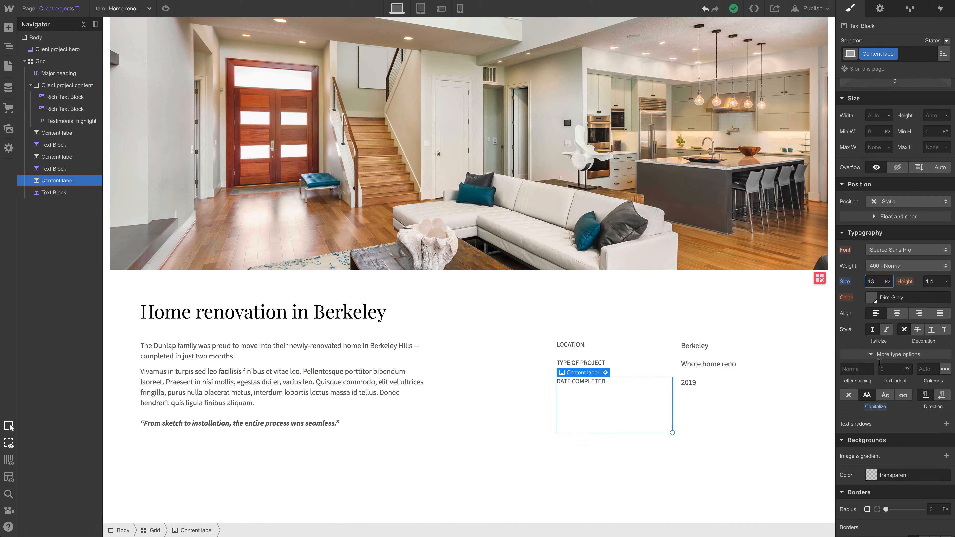
left_click(857, 368)
type("1")
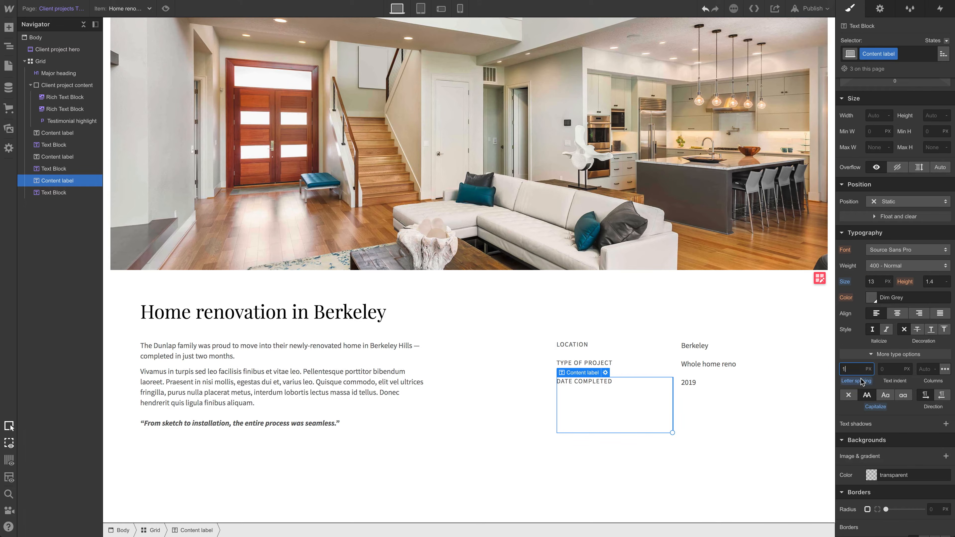
left_click(871, 297)
mouse_move(841, 360)
left_mouse_down()
mouse_move(840, 335)
mouse_move(838, 342)
left_mouse_up()
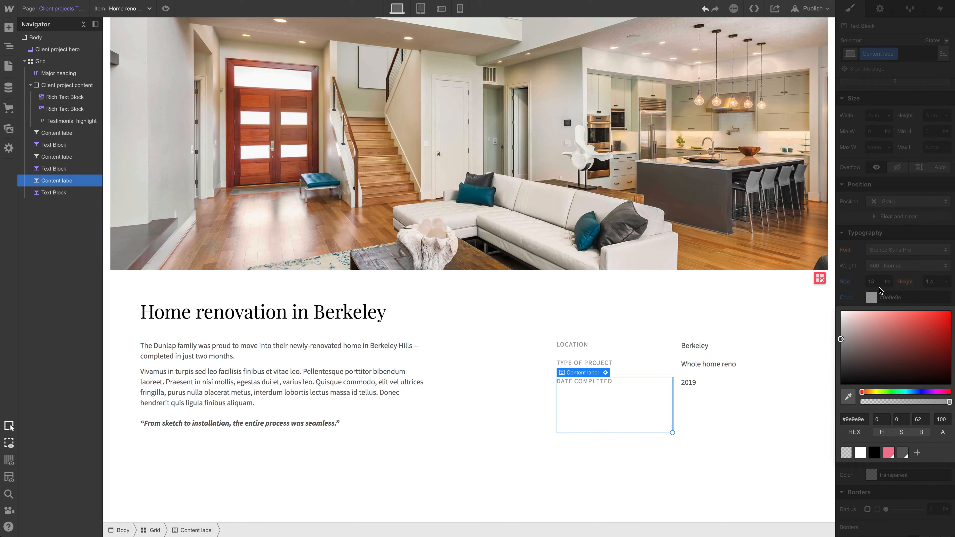
left_click(715, 346)
left_click(726, 365)
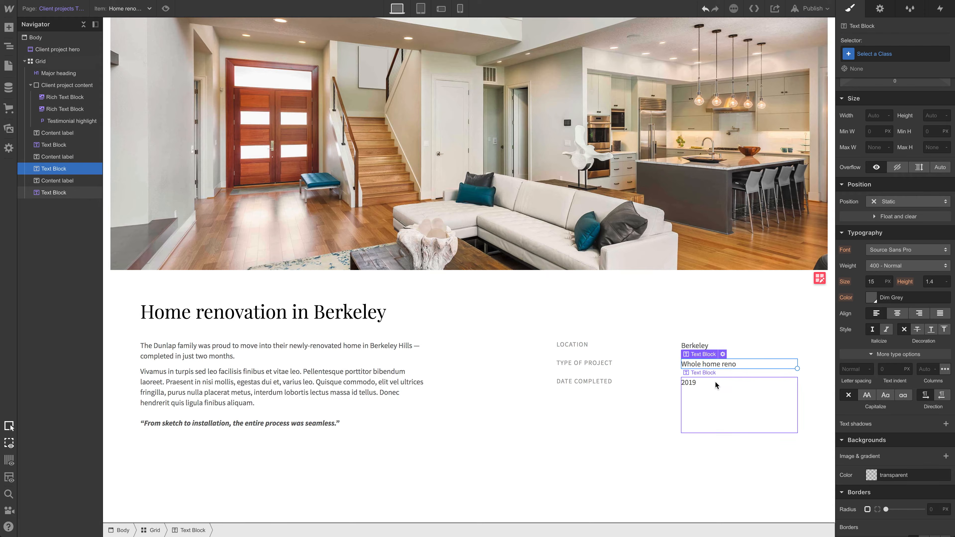
left_click(705, 383)
left_click(711, 346)
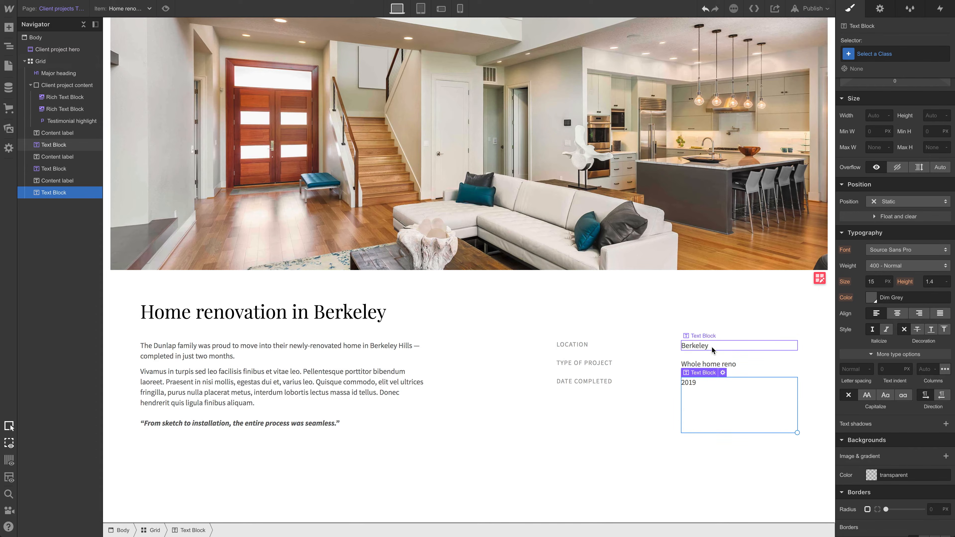
left_click(591, 345)
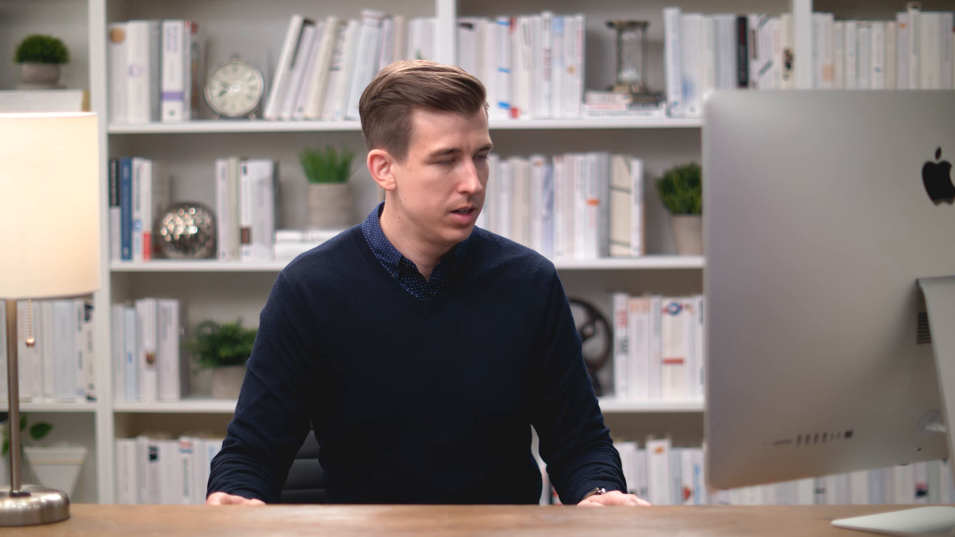